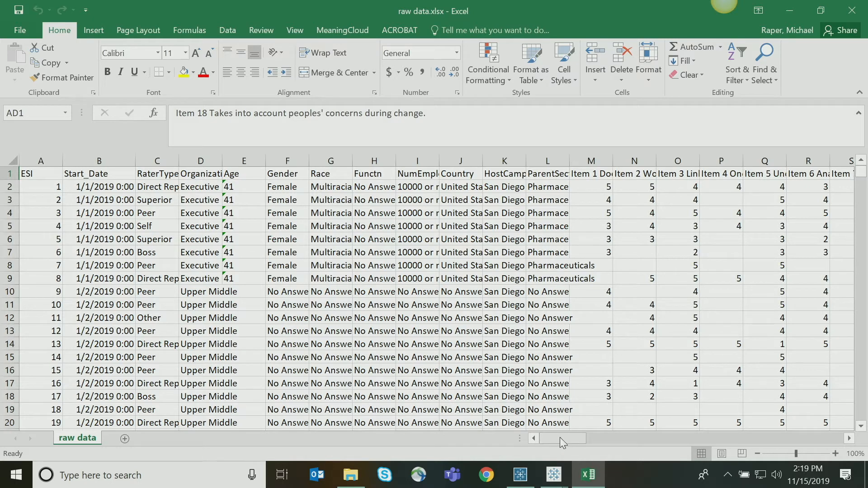
Switch to the Tableau workbook "original wide data" and look through its dimensions and measures.
{"action": "left_click_drag", "start_coordinate": [561, 438], "coordinate": [507, 441]}
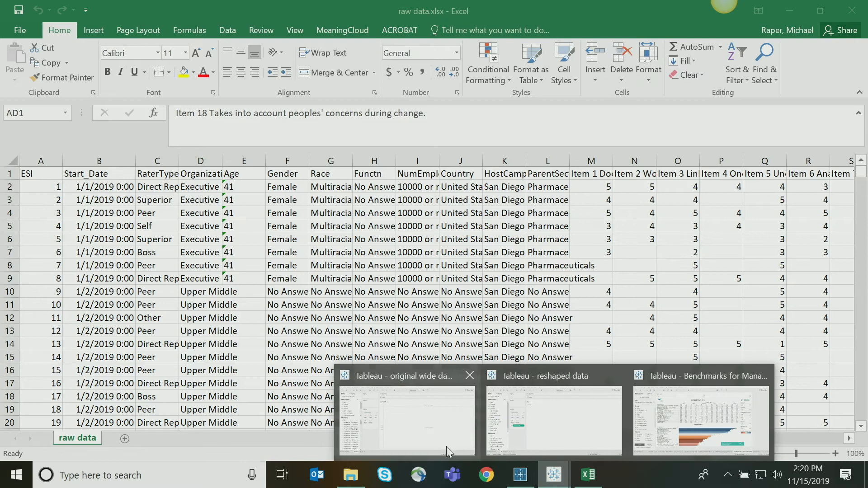
{"action": "left_click", "coordinate": [434, 445]}
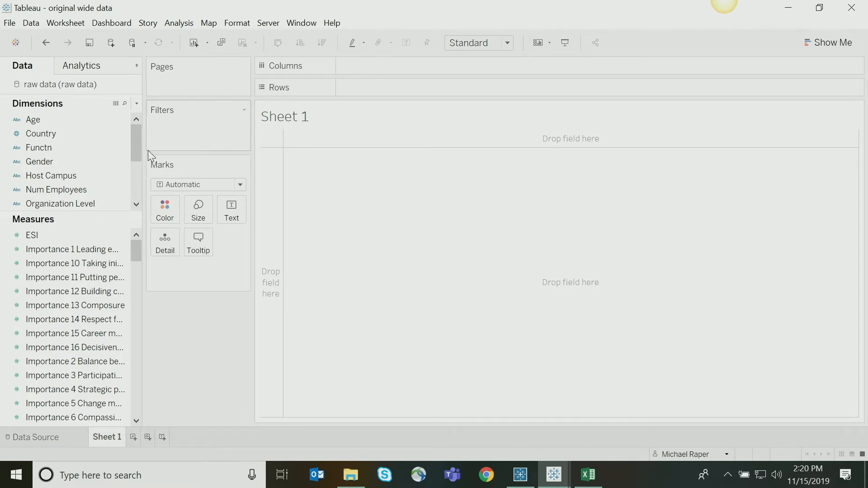
{"action": "left_click_drag", "start_coordinate": [136, 137], "coordinate": [137, 187]}
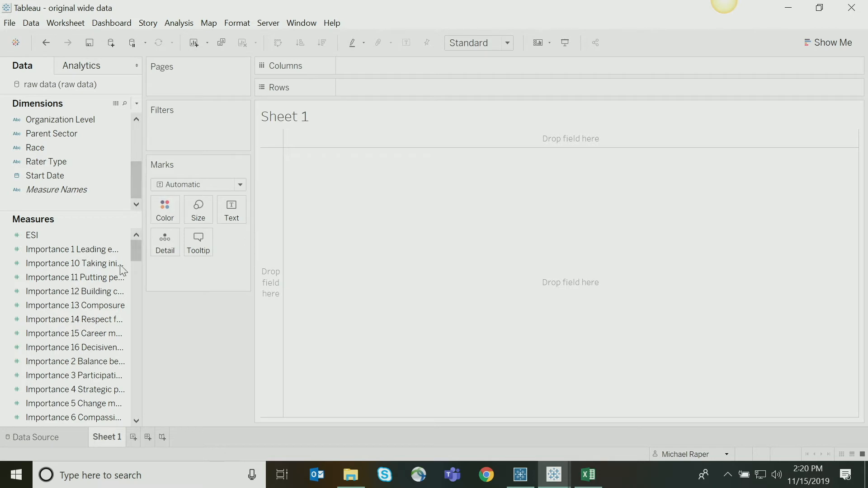
{"action": "mouse_move", "coordinate": [138, 251]}
{"action": "left_mouse_down"}
{"action": "mouse_move", "coordinate": [135, 414]}
{"action": "mouse_move", "coordinate": [138, 258]}
{"action": "mouse_move", "coordinate": [146, 243]}
{"action": "left_mouse_up"}
Switch to Tableau Prep Builder, open the raw data input and review its fields, data types and sample values.
{"action": "left_click", "coordinate": [522, 477]}
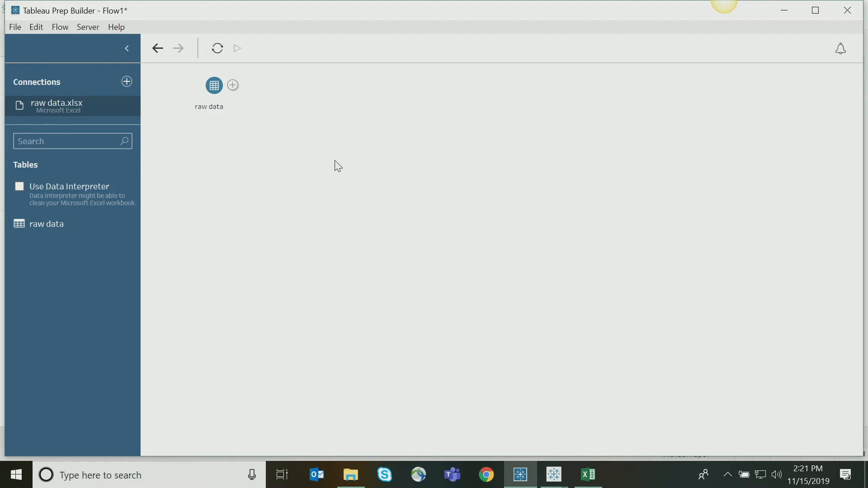
{"action": "left_click", "coordinate": [220, 89]}
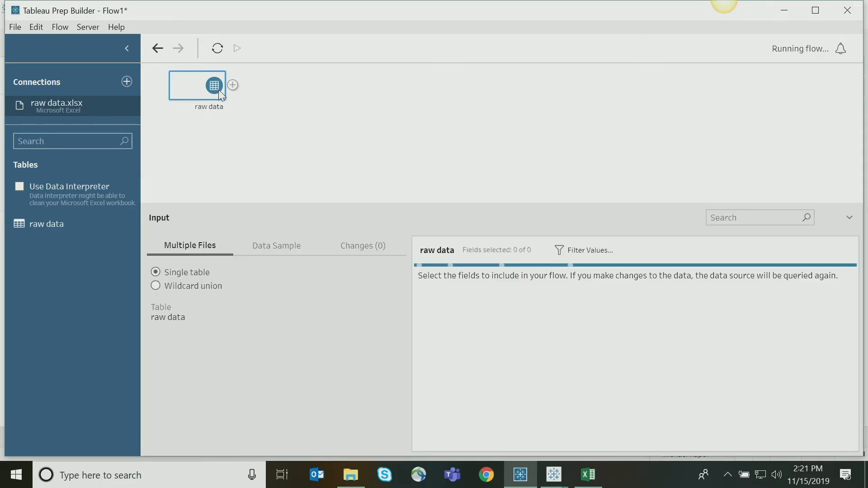
{"action": "left_click_drag", "start_coordinate": [408, 344], "coordinate": [320, 350]}
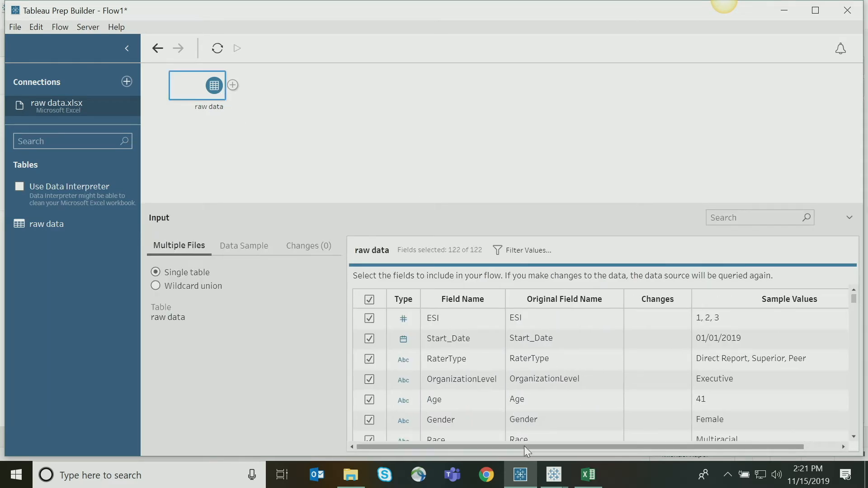
{"action": "left_click_drag", "start_coordinate": [527, 447], "coordinate": [787, 475]}
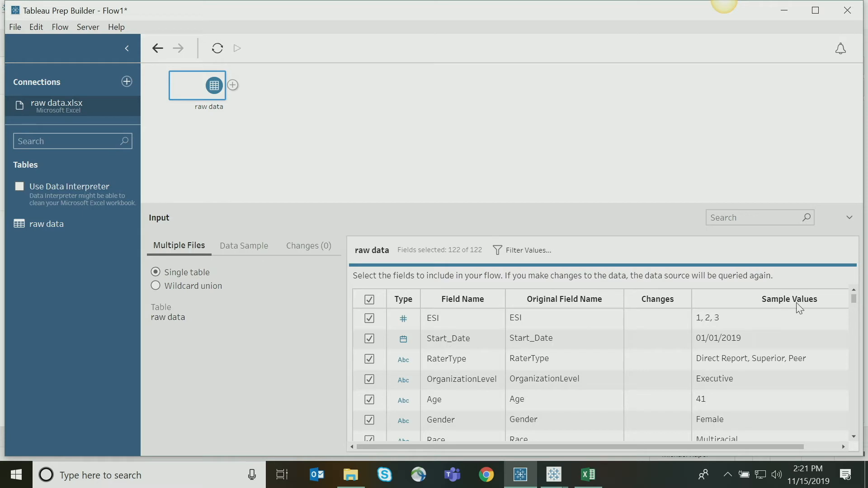
{"action": "left_click_drag", "start_coordinate": [854, 299], "coordinate": [854, 304]}
{"action": "scroll", "coordinate": [402, 329], "scroll_direction": "down", "scroll_amount": 5}
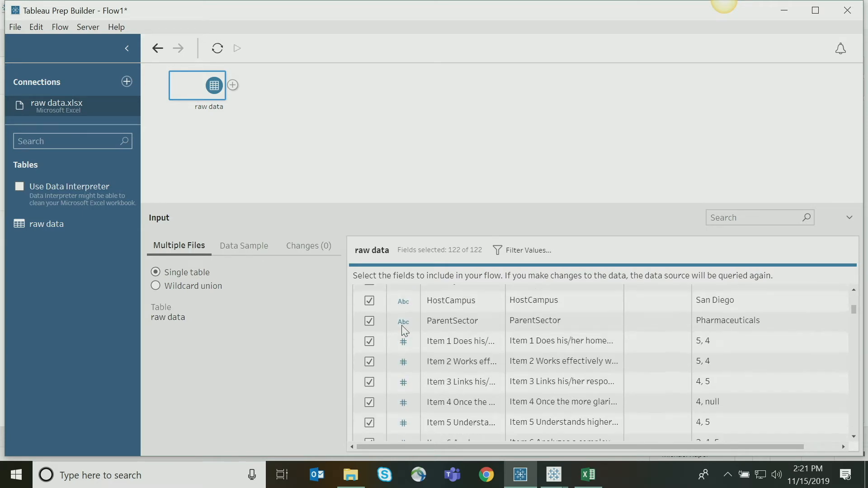
{"action": "scroll", "coordinate": [402, 329], "scroll_direction": "down", "scroll_amount": 20}
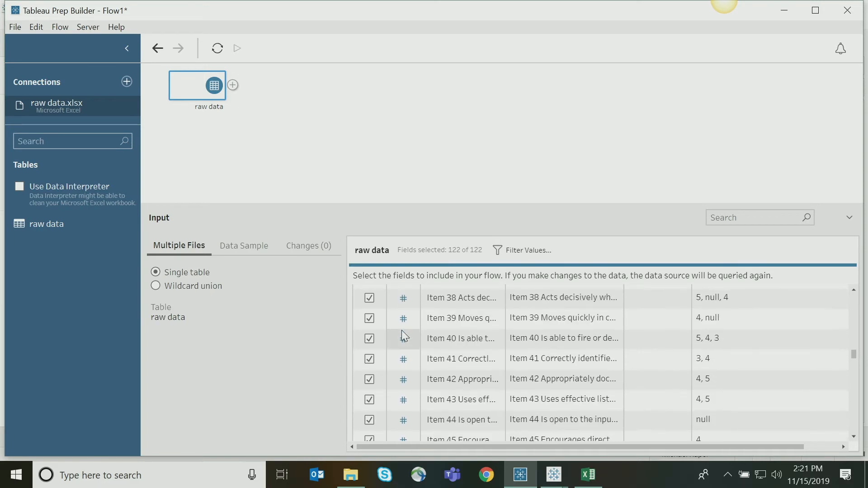
{"action": "scroll", "coordinate": [404, 339], "scroll_direction": "up", "scroll_amount": 20}
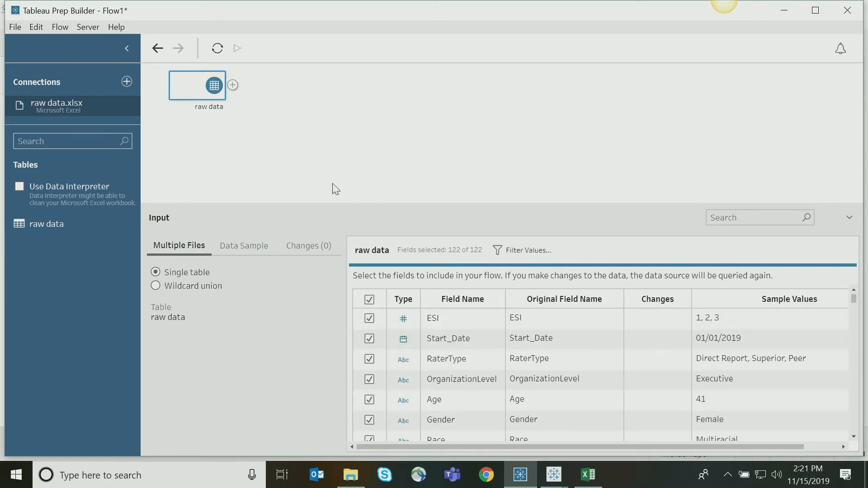
Add a cleaning step after the raw data input and enlarge its profile area.
{"action": "left_click", "coordinate": [233, 85]}
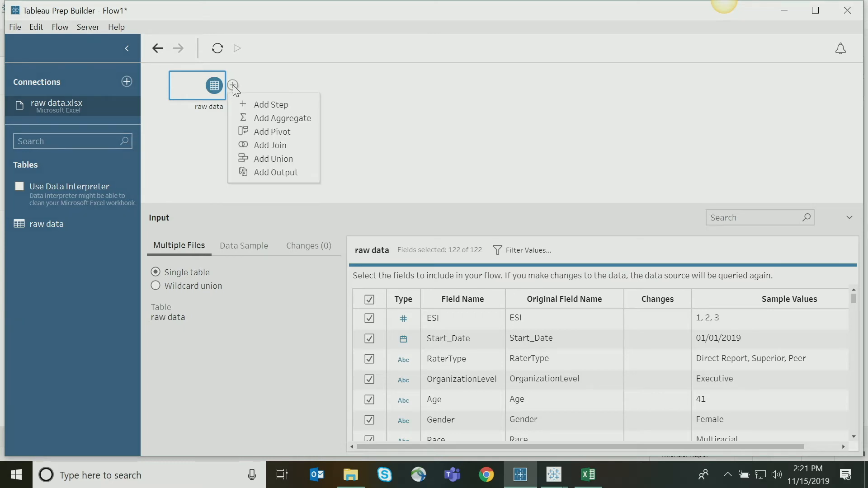
{"action": "left_click", "coordinate": [258, 107]}
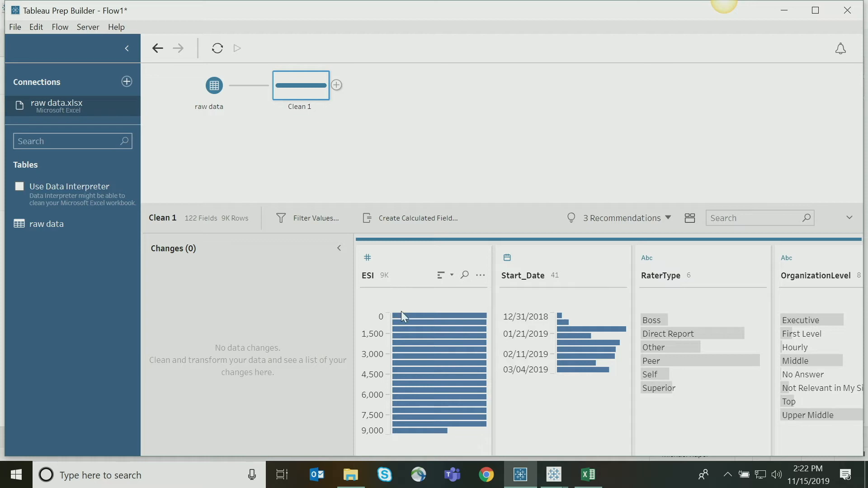
{"action": "mouse_move", "coordinate": [406, 334]}
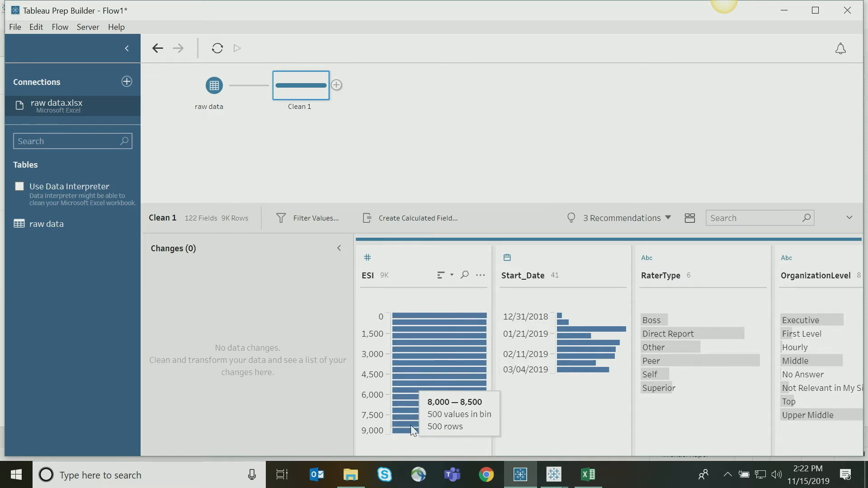
{"action": "mouse_move", "coordinate": [411, 430]}
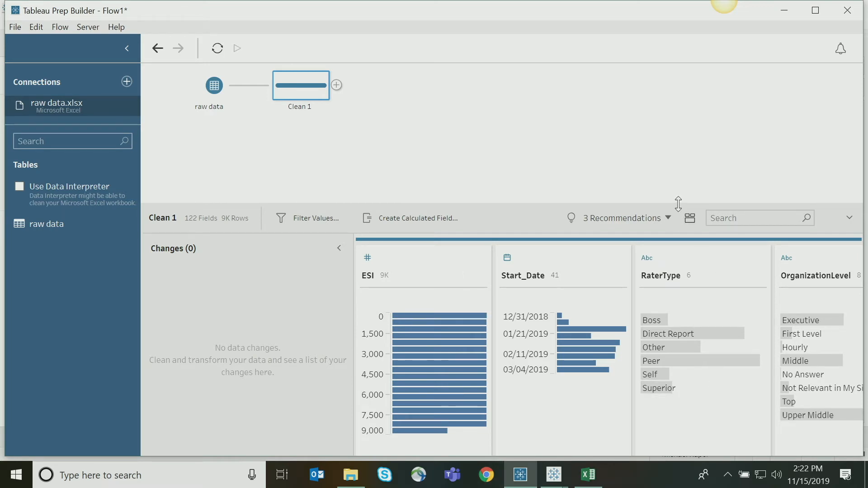
{"action": "left_click_drag", "start_coordinate": [678, 203], "coordinate": [670, 152]}
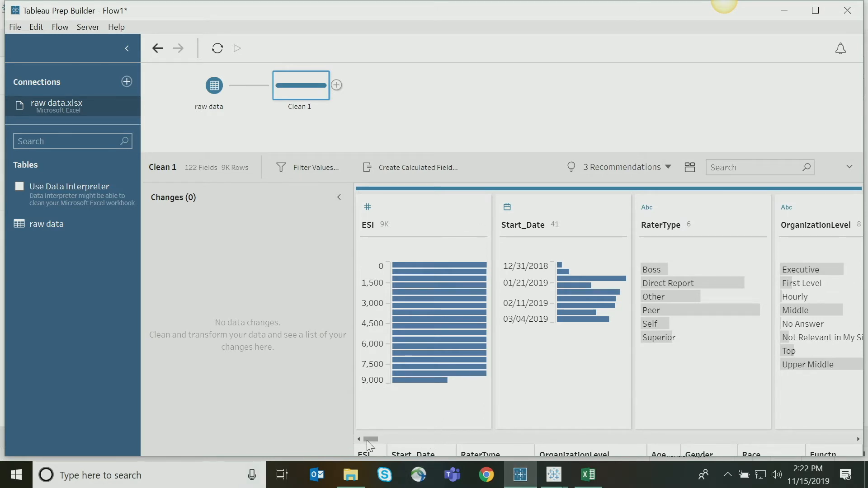
Highlight the Self value in RaterType to examine its distribution across the neighbouring fields, and clear the highlight.
{"action": "mouse_move", "coordinate": [368, 440]}
{"action": "left_mouse_down"}
{"action": "mouse_move", "coordinate": [378, 436]}
{"action": "mouse_move", "coordinate": [364, 434]}
{"action": "left_mouse_up"}
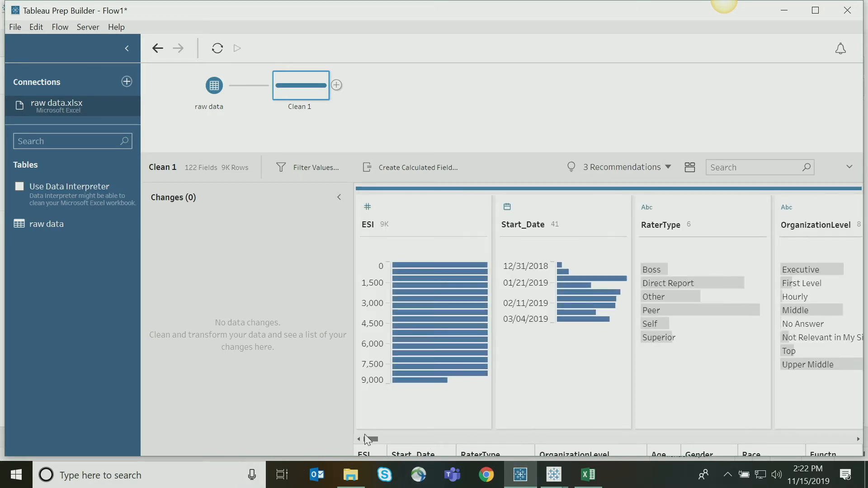
{"action": "left_click", "coordinate": [858, 439]}
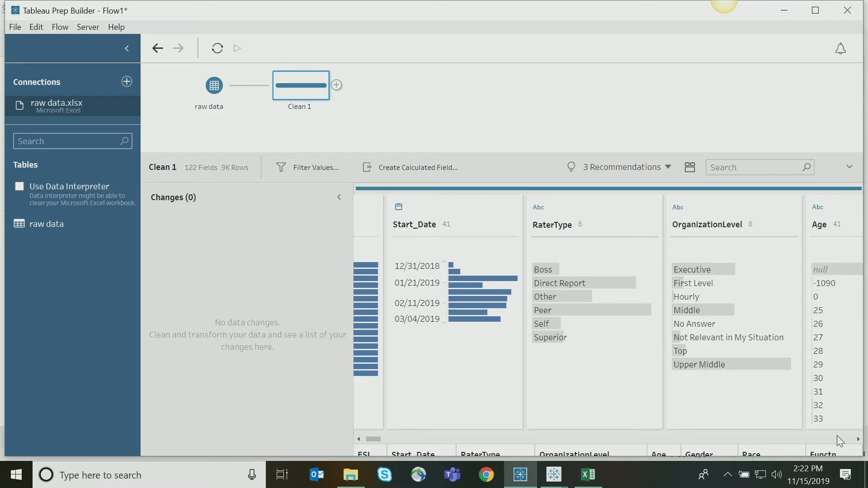
{"action": "left_click", "coordinate": [539, 323]}
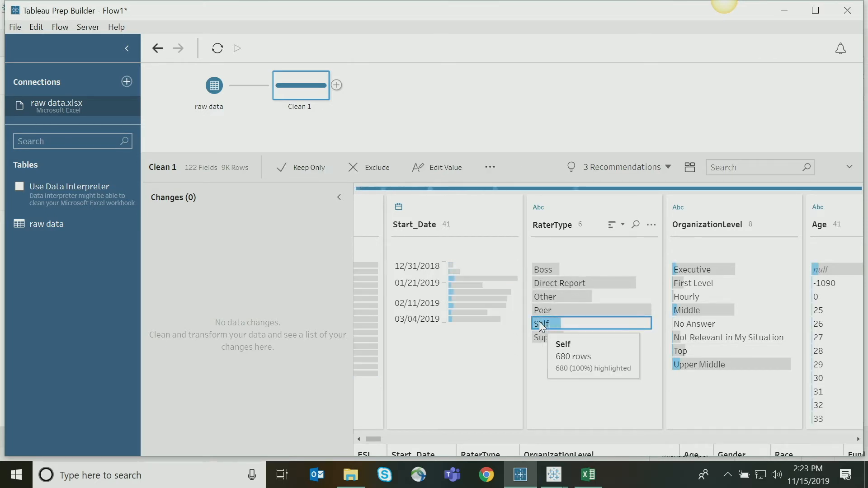
{"action": "left_click", "coordinate": [857, 440]}
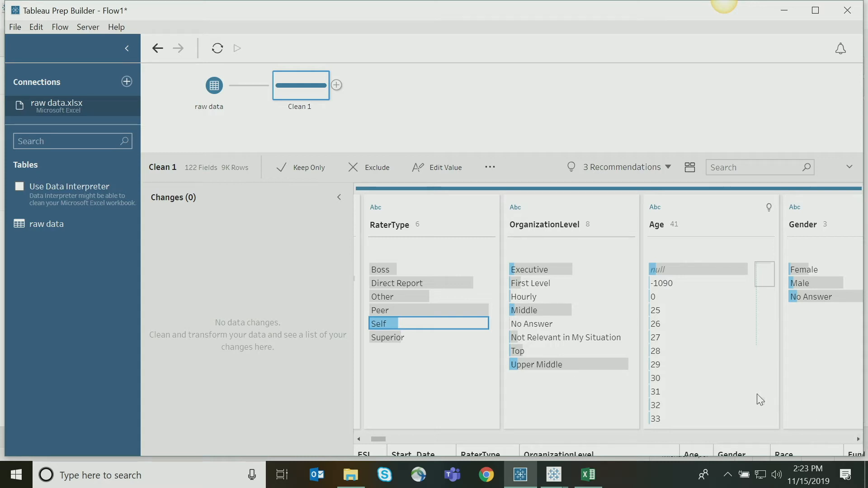
{"action": "left_click", "coordinate": [385, 324]}
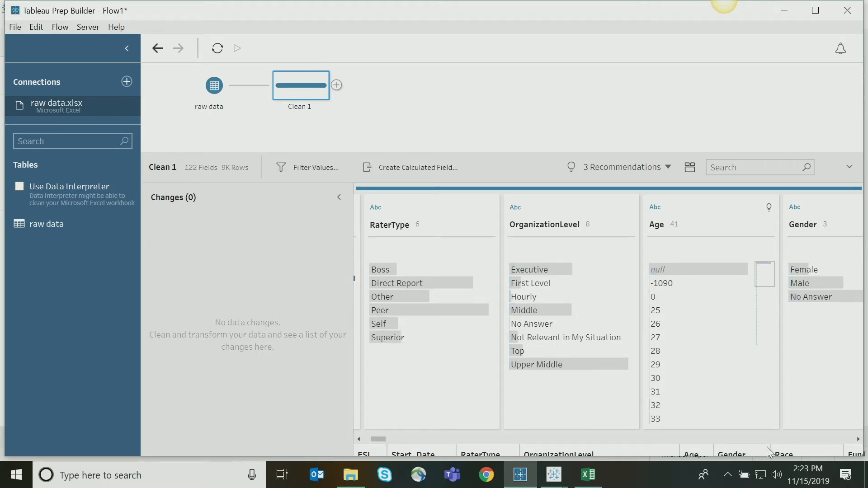
Assign the geographic data role Country/Region to the Country field.
{"action": "left_click", "coordinate": [858, 439]}
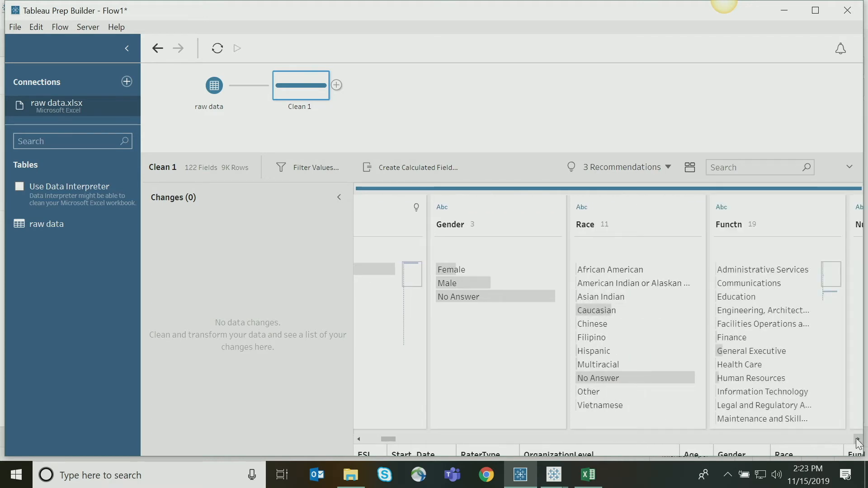
{"action": "left_click", "coordinate": [858, 439]}
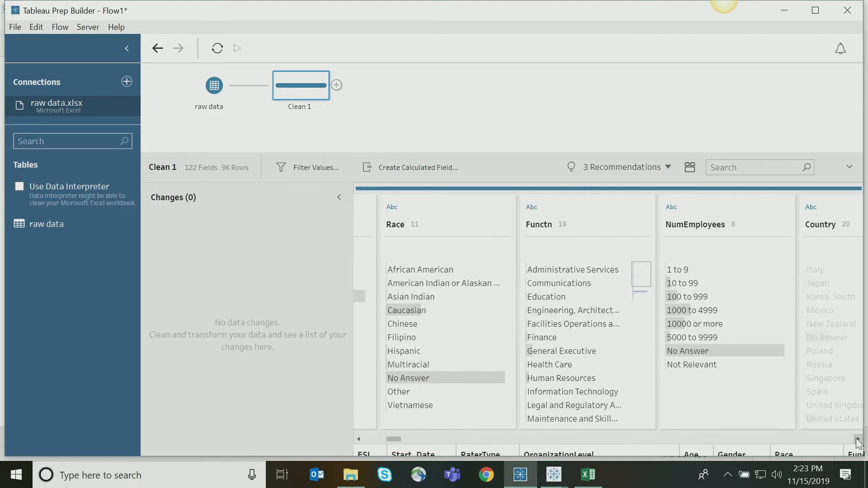
{"action": "left_click", "coordinate": [858, 439]}
{"action": "left_click", "coordinate": [858, 439]}
{"action": "left_click", "coordinate": [858, 439]}
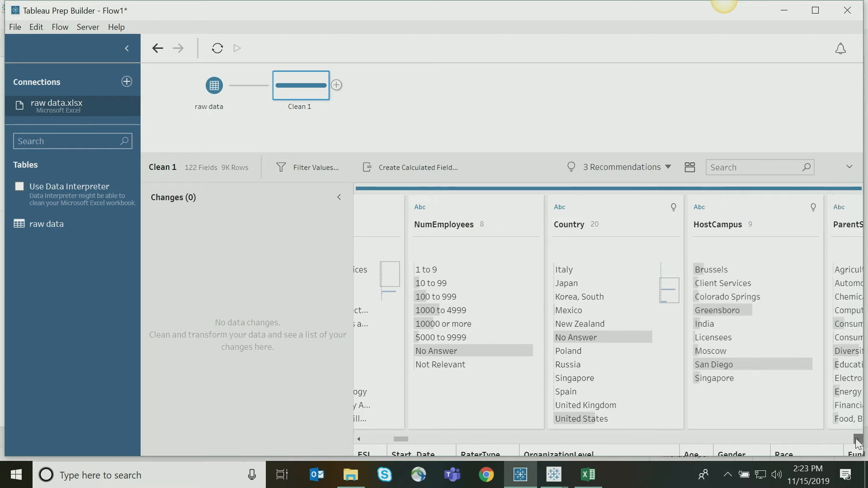
{"action": "left_click", "coordinate": [858, 439]}
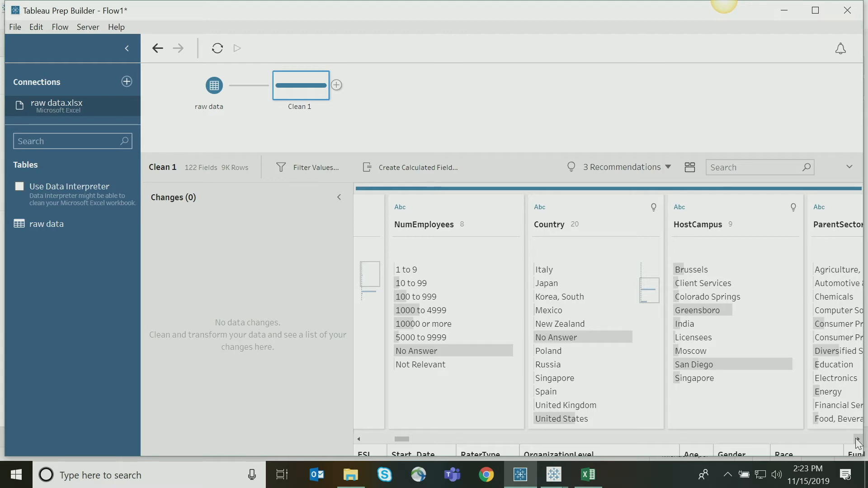
{"action": "left_click", "coordinate": [540, 207]}
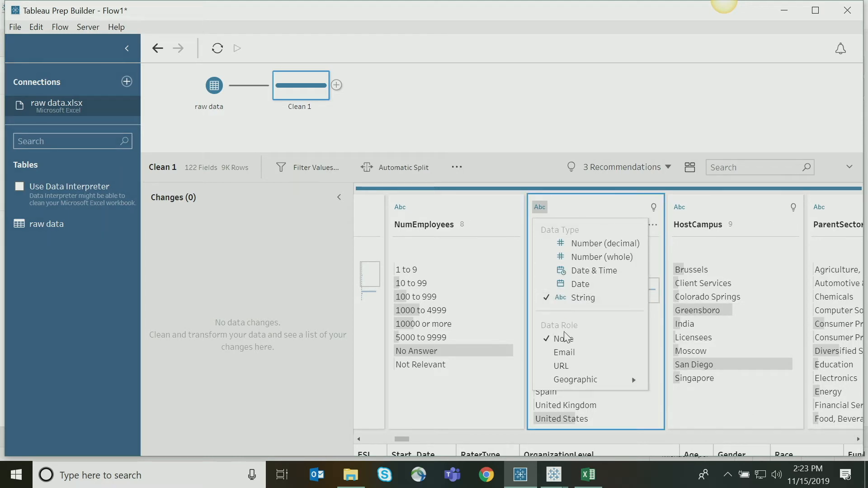
{"action": "mouse_move", "coordinate": [566, 383]}
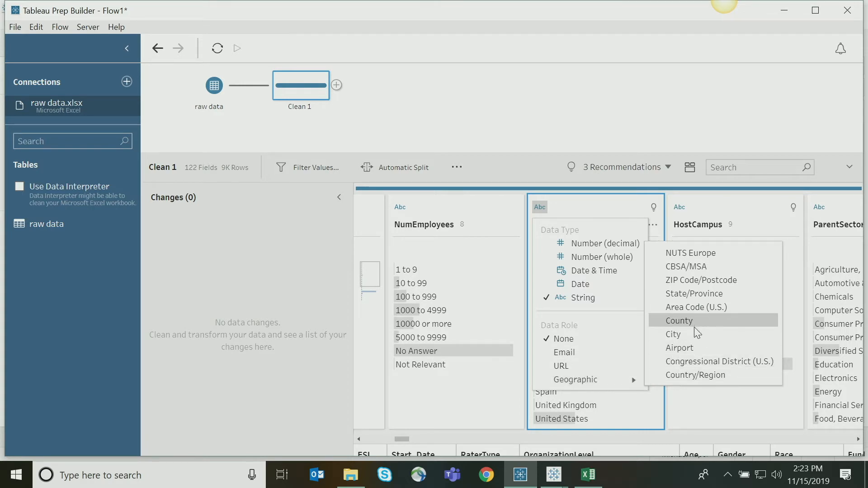
{"action": "left_click", "coordinate": [687, 376]}
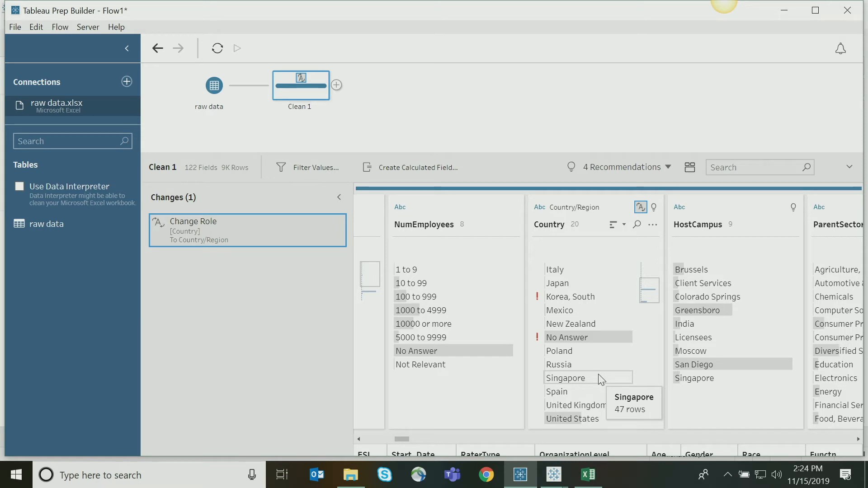
Replace the Country value "Korea, South" with "South Korea".
{"action": "left_click", "coordinate": [592, 299]}
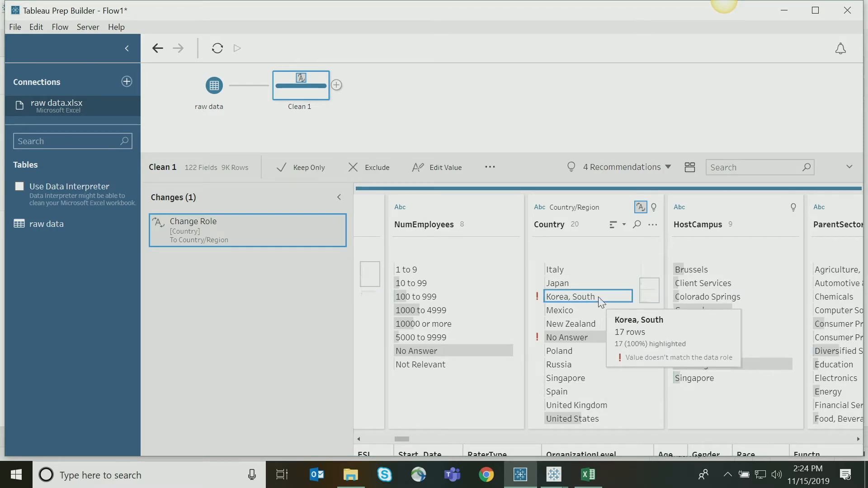
{"action": "left_click", "coordinate": [600, 299]}
{"action": "double_click", "coordinate": [601, 297]}
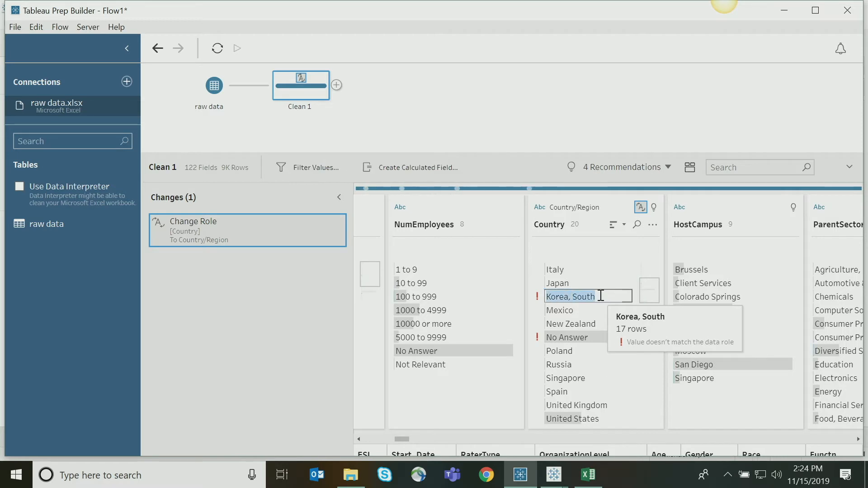
{"action": "type", "text": "Kor"}
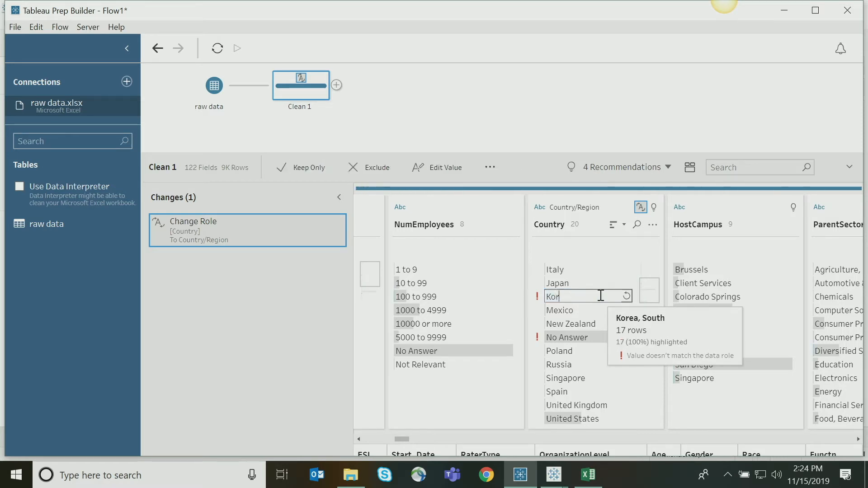
{"action": "key", "text": "BackSpace"}
{"action": "key", "text": "BackSpace"}
{"action": "key", "text": "BackSpace"}
{"action": "type", "text": "South Korea"}
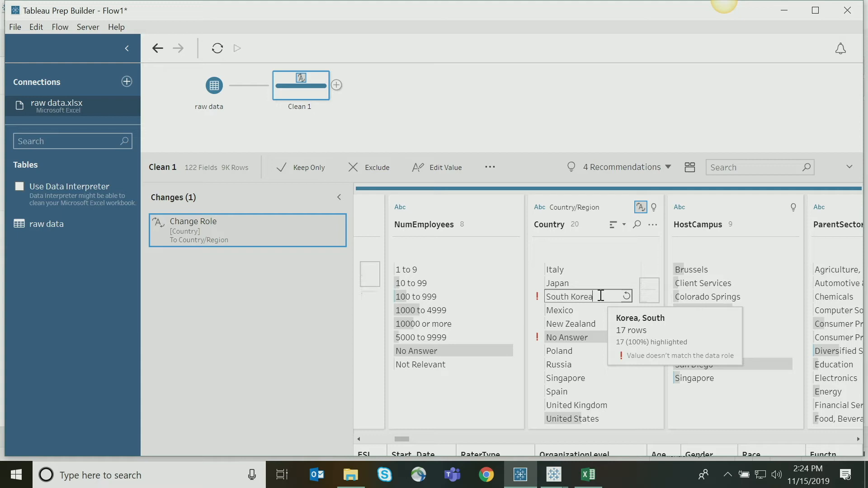
{"action": "key", "text": "Return"}
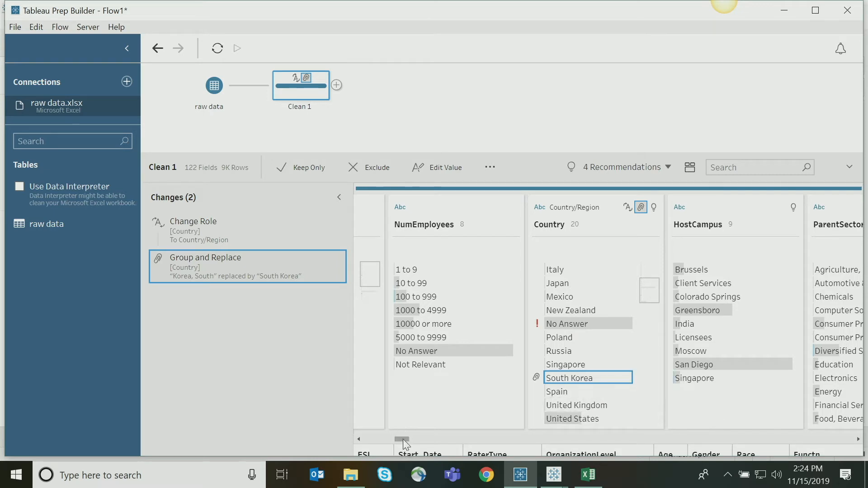
Look through the value distributions of the Item rating fields and deselect the cleaning step.
{"action": "left_click_drag", "start_coordinate": [402, 439], "coordinate": [450, 442]}
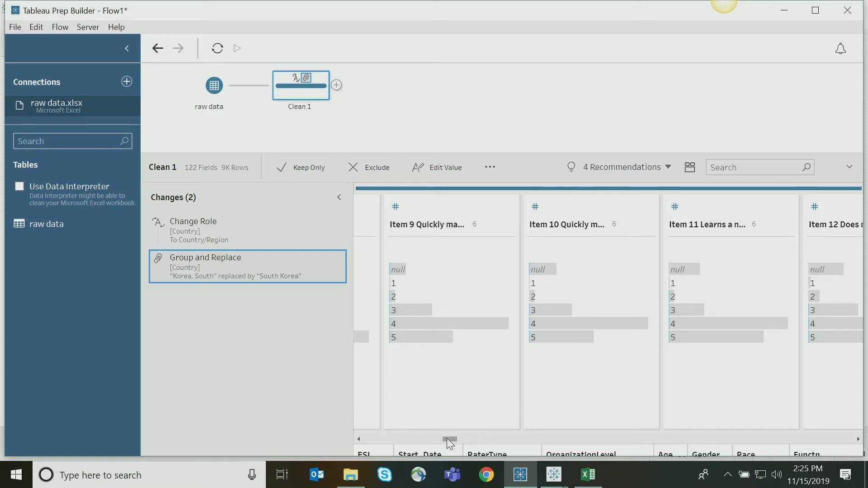
{"action": "left_click_drag", "start_coordinate": [451, 443], "coordinate": [458, 443]}
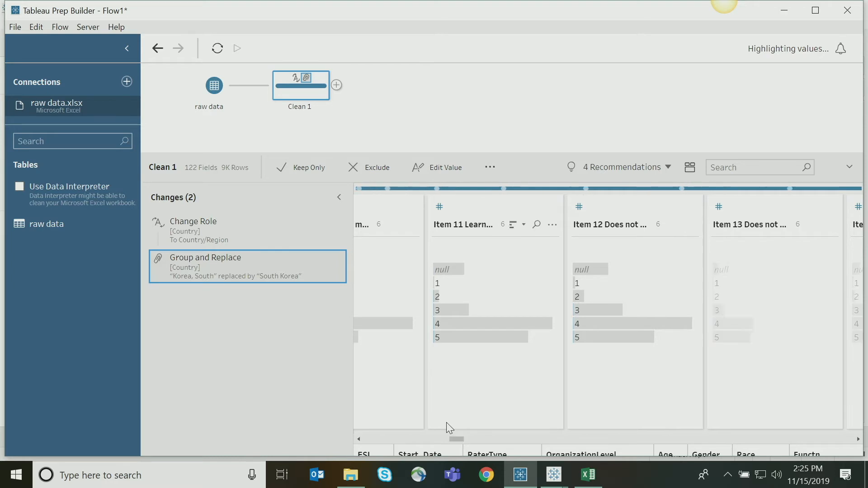
{"action": "left_click", "coordinate": [407, 119]}
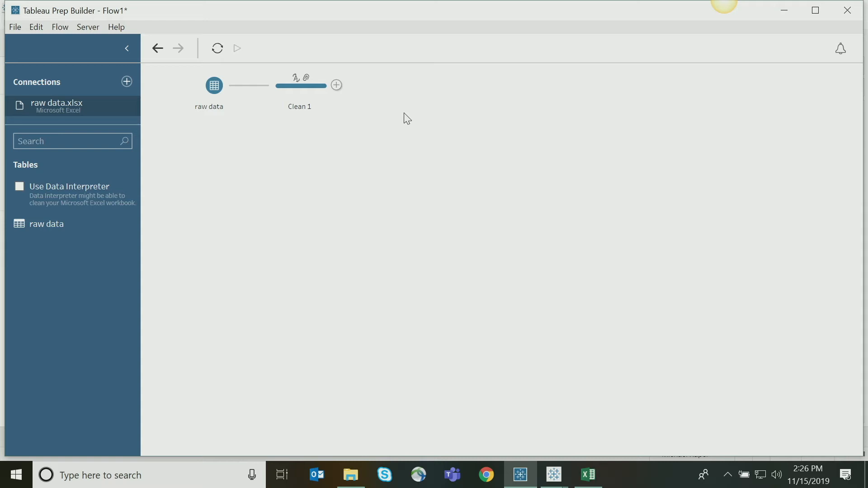
Add two parallel pivot steps branching from the Clean 1 step.
{"action": "left_click", "coordinate": [337, 85]}
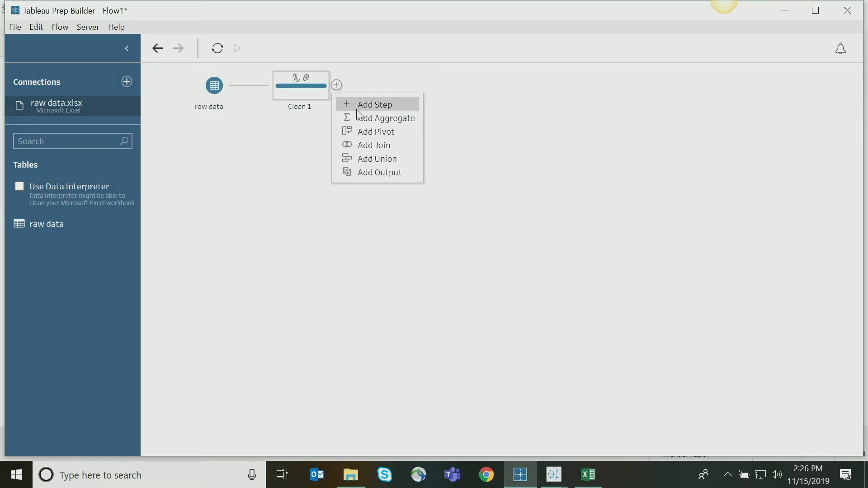
{"action": "left_click", "coordinate": [363, 130]}
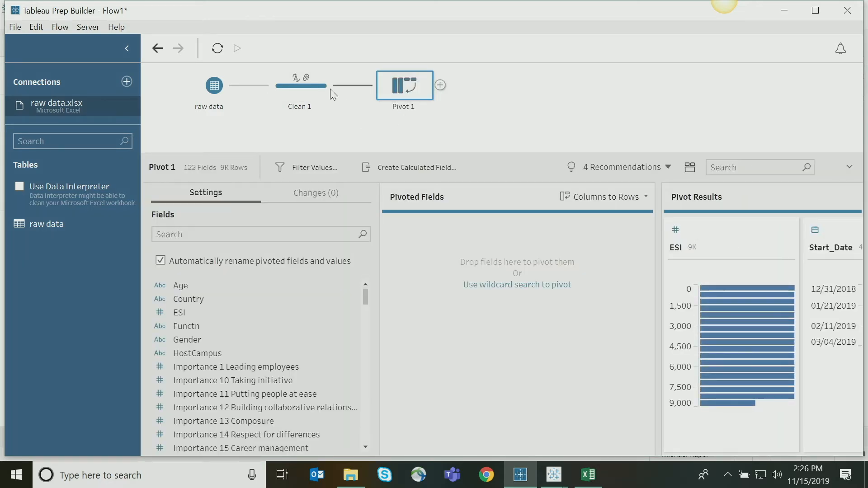
{"action": "mouse_move", "coordinate": [323, 91]}
{"action": "left_click", "coordinate": [337, 87]}
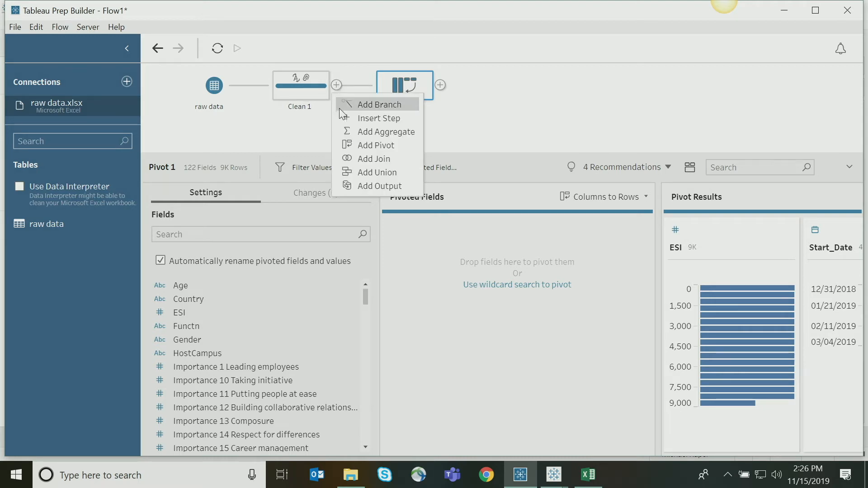
{"action": "left_click", "coordinate": [343, 145]}
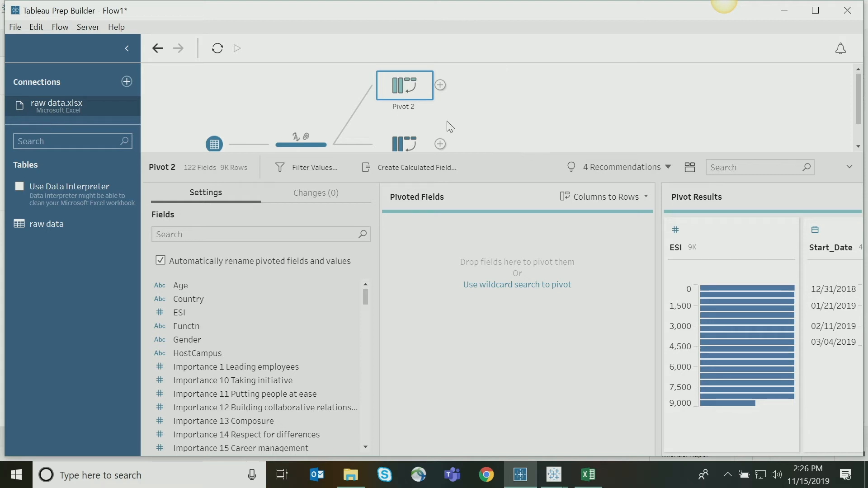
Rename the Pivot 1 step as Items and Demographics.
{"action": "scroll", "coordinate": [475, 131], "scroll_direction": "down", "scroll_amount": 1}
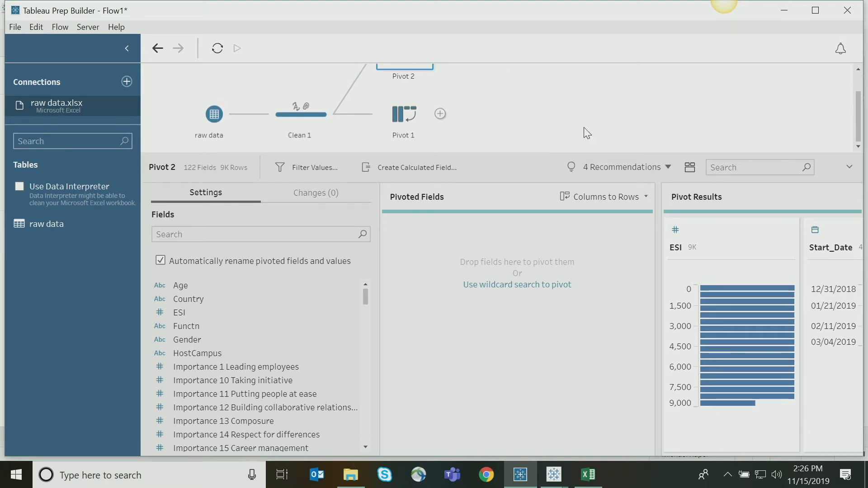
{"action": "double_click", "coordinate": [410, 137]}
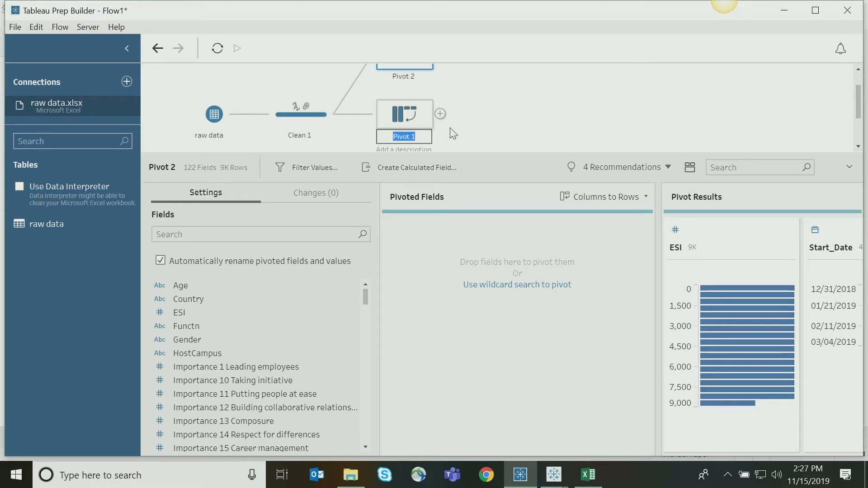
{"action": "type", "text": "Items and D"}
{"action": "type", "text": "emographics"}
{"action": "left_click", "coordinate": [485, 118]}
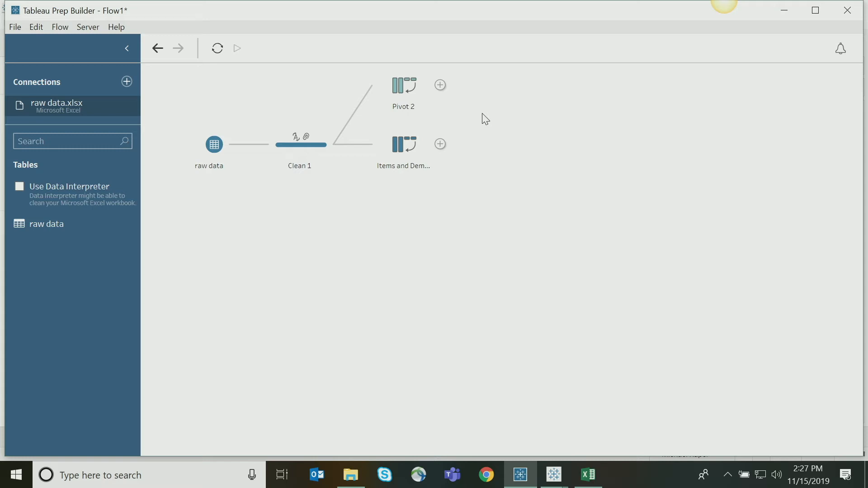
Remove all Importance fields, from Importance 1 through Importance 16, from the Items and Demographics pivot.
{"action": "left_click", "coordinate": [397, 145]}
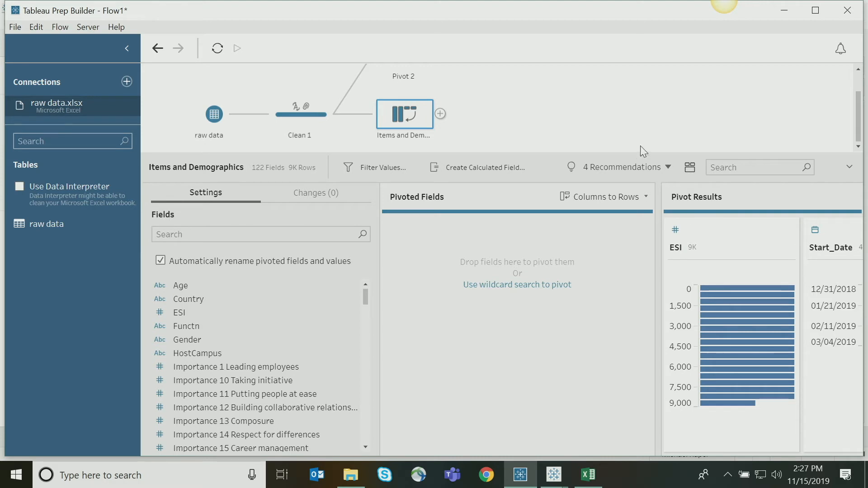
{"action": "left_click_drag", "start_coordinate": [640, 154], "coordinate": [640, 119]}
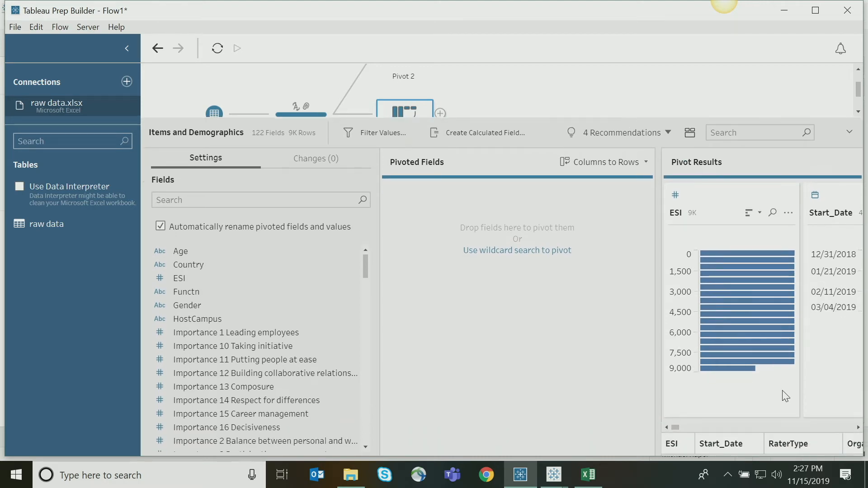
{"action": "left_click_drag", "start_coordinate": [658, 380], "coordinate": [501, 389]}
{"action": "left_click_drag", "start_coordinate": [541, 425], "coordinate": [859, 431]}
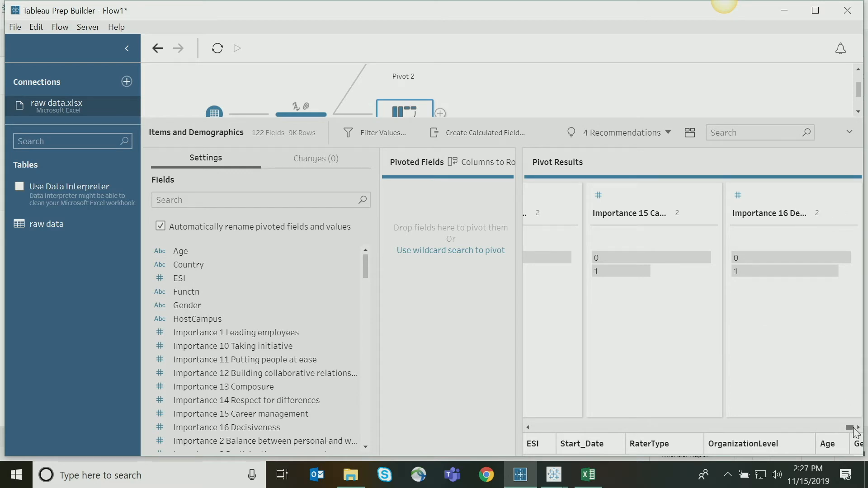
{"action": "left_click", "coordinate": [795, 201]}
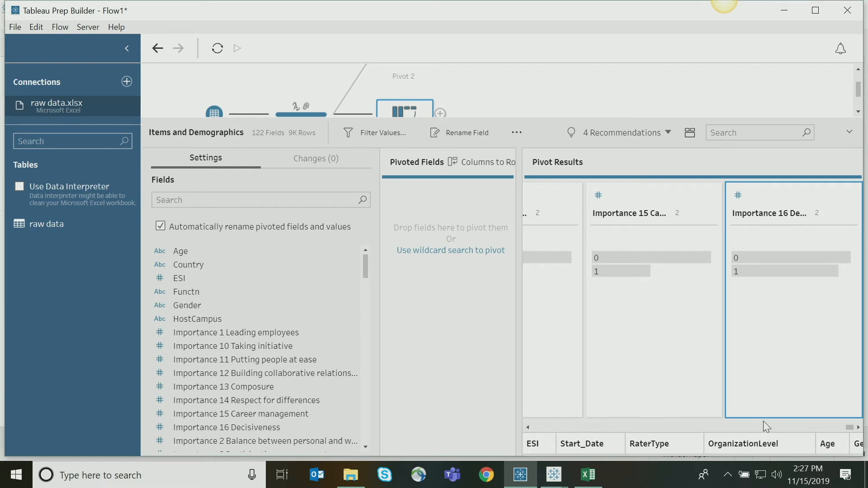
{"action": "scroll", "coordinate": [763, 425], "scroll_direction": "left", "scroll_amount": 5}
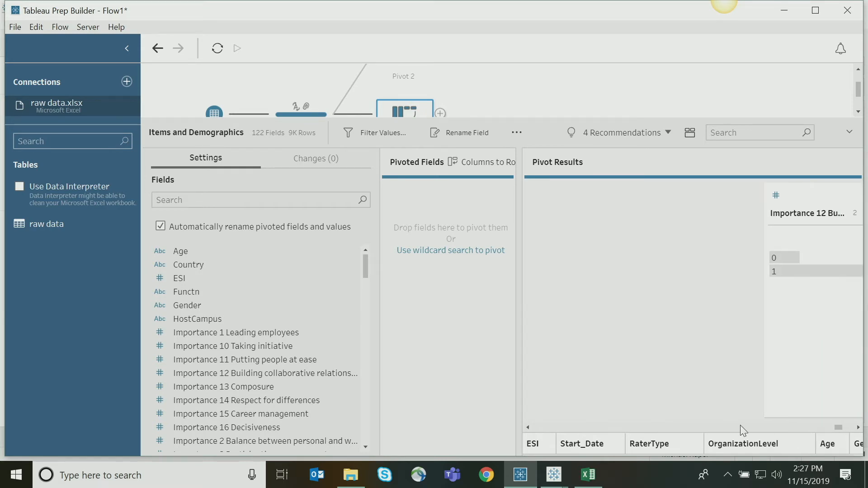
{"action": "scroll", "coordinate": [698, 423], "scroll_direction": "left", "scroll_amount": 5}
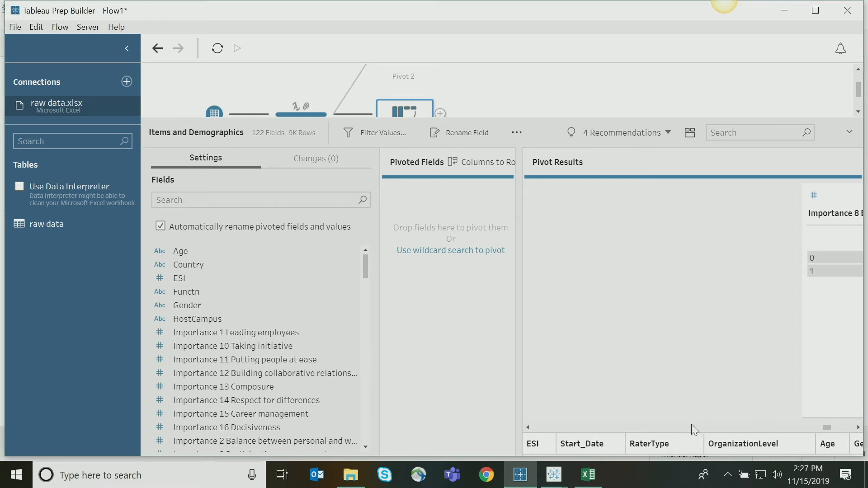
{"action": "scroll", "coordinate": [695, 429], "scroll_direction": "left", "scroll_amount": 5}
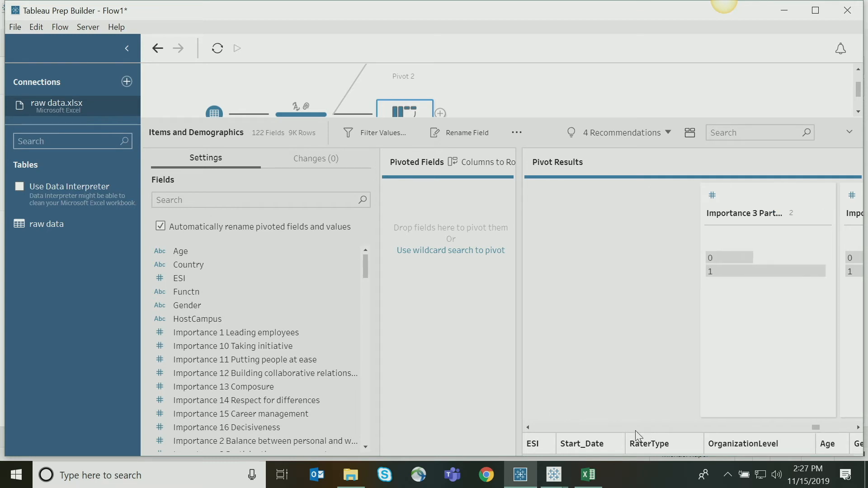
{"action": "scroll", "coordinate": [629, 430], "scroll_direction": "left", "scroll_amount": 4}
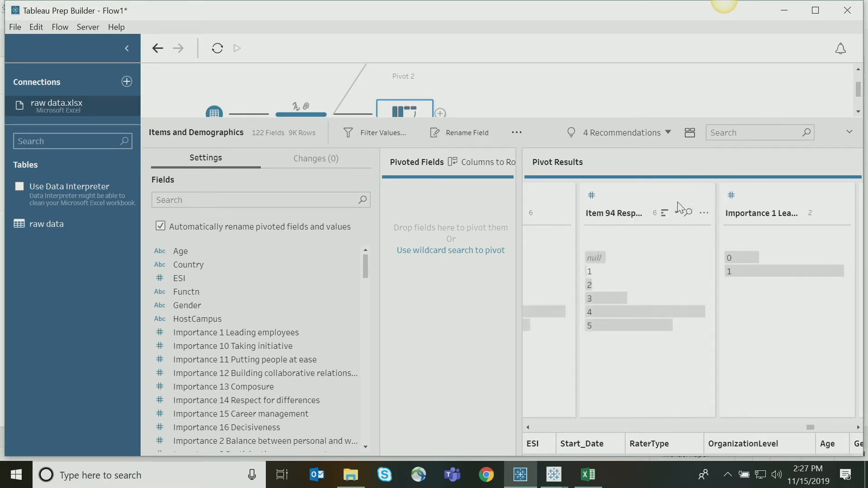
{"action": "left_click", "coordinate": [760, 196]}
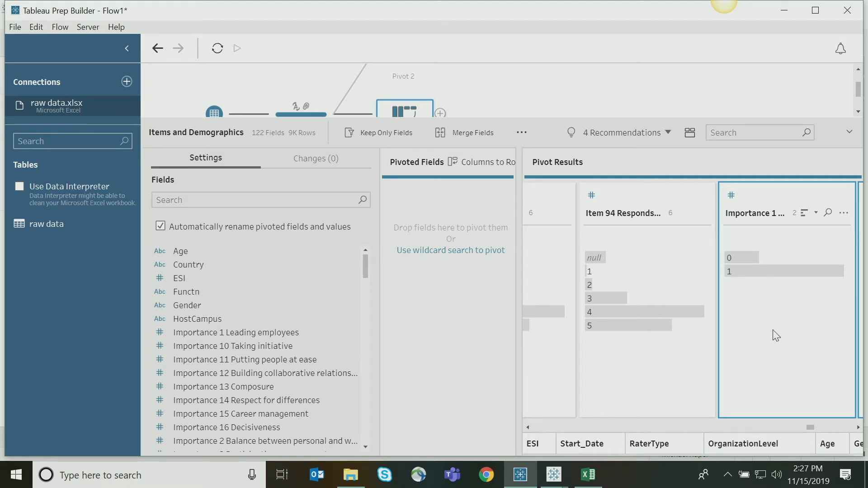
{"action": "right_click", "coordinate": [790, 194]}
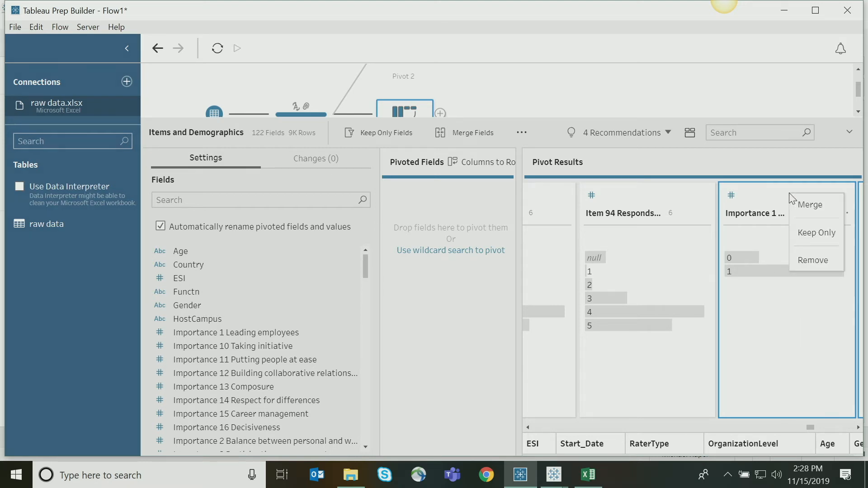
{"action": "left_click", "coordinate": [813, 261]}
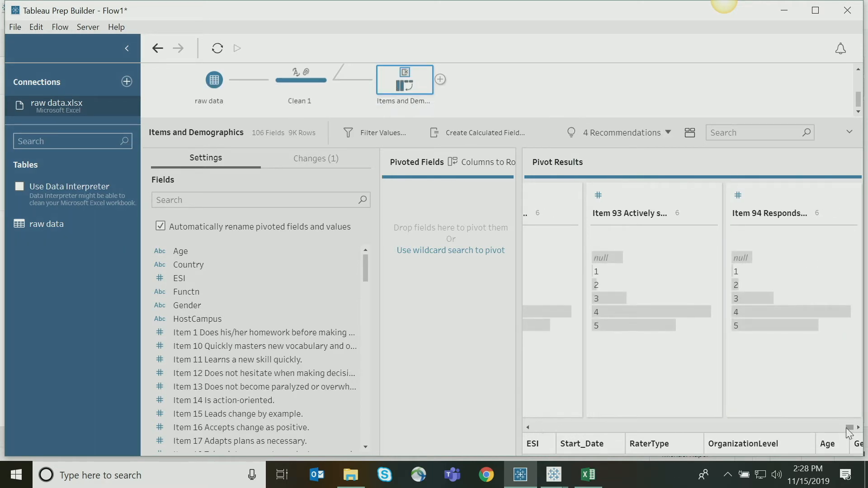
Pivot all Item fields, from Item 1 through Item 94, from columns to rows in the Items and Demographics step.
{"action": "left_click_drag", "start_coordinate": [848, 429], "coordinate": [517, 425]}
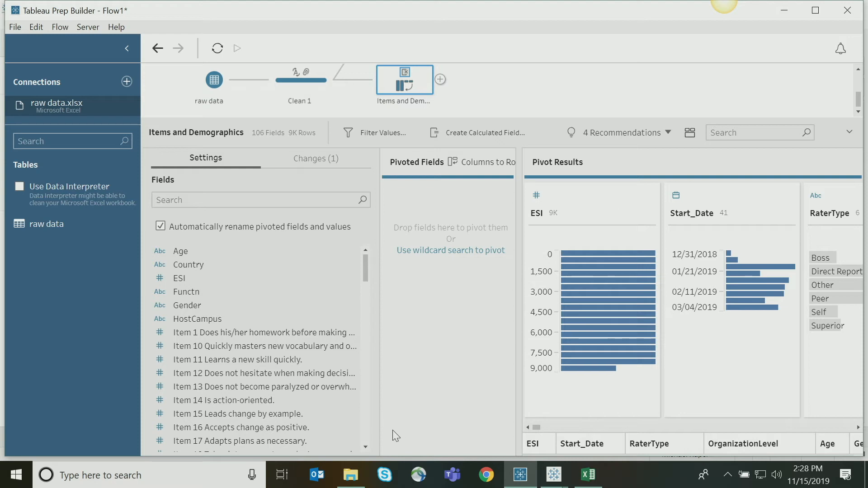
{"action": "mouse_move", "coordinate": [368, 268]}
{"action": "left_mouse_down"}
{"action": "mouse_move", "coordinate": [369, 262]}
{"action": "mouse_move", "coordinate": [371, 433]}
{"action": "mouse_move", "coordinate": [367, 267]}
{"action": "left_mouse_up"}
{"action": "left_click", "coordinate": [242, 335]}
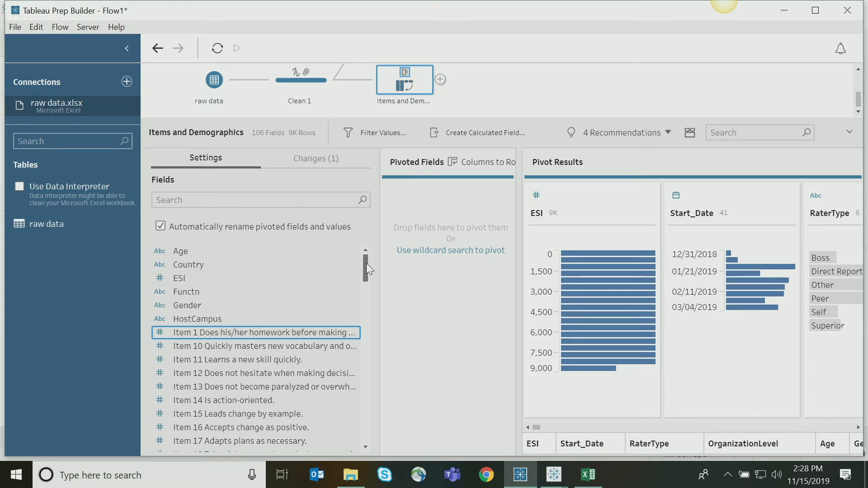
{"action": "left_click_drag", "start_coordinate": [366, 264], "coordinate": [355, 428]}
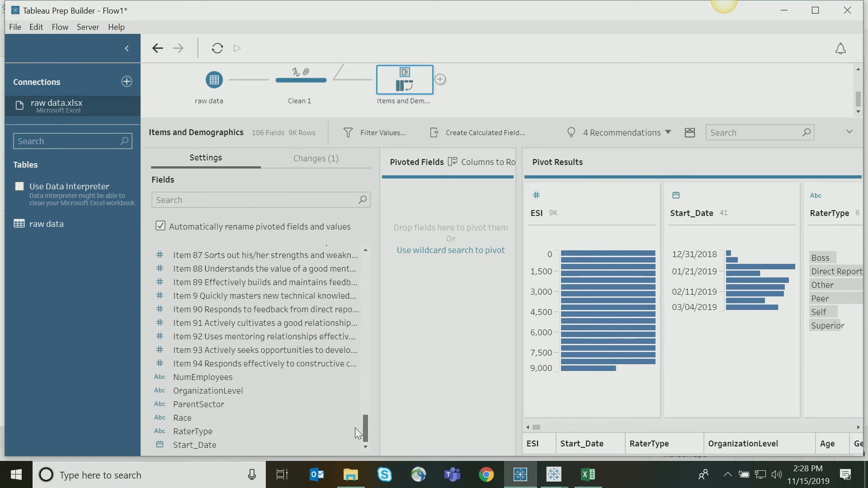
{"action": "left_click", "coordinate": [225, 369], "text": "shift"}
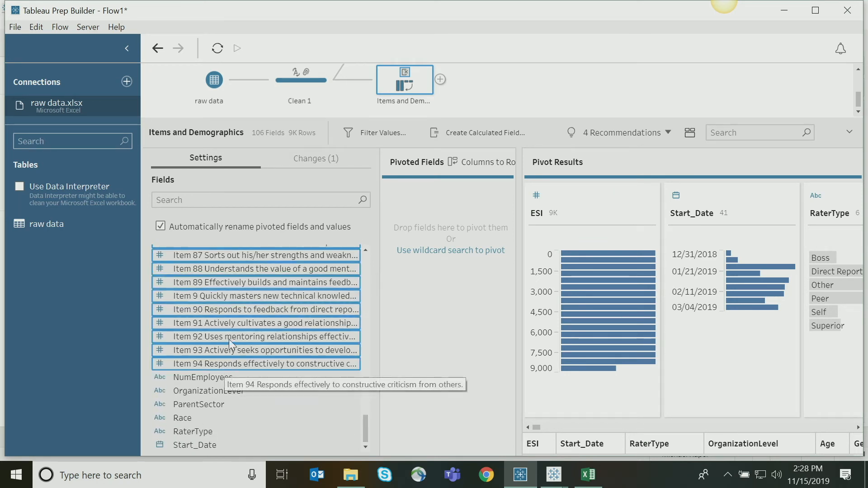
{"action": "left_click_drag", "start_coordinate": [225, 288], "coordinate": [406, 291]}
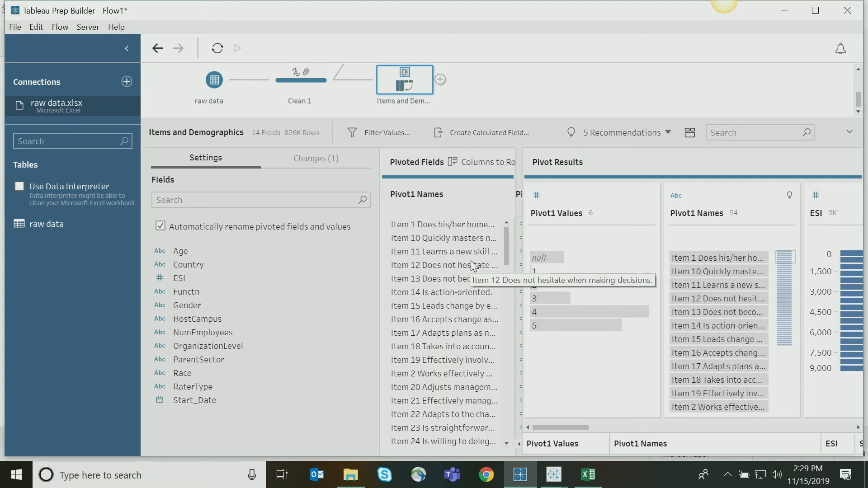
Rename the Pivot1 Values field as Item Scores and the Pivot1 Names field as Items.
{"action": "double_click", "coordinate": [559, 214]}
{"action": "type", "text": "Item Scores"}
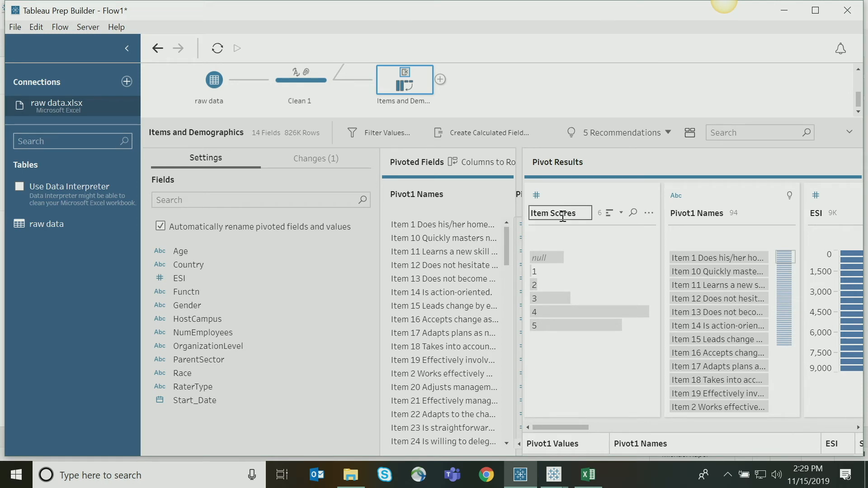
{"action": "left_click", "coordinate": [702, 218]}
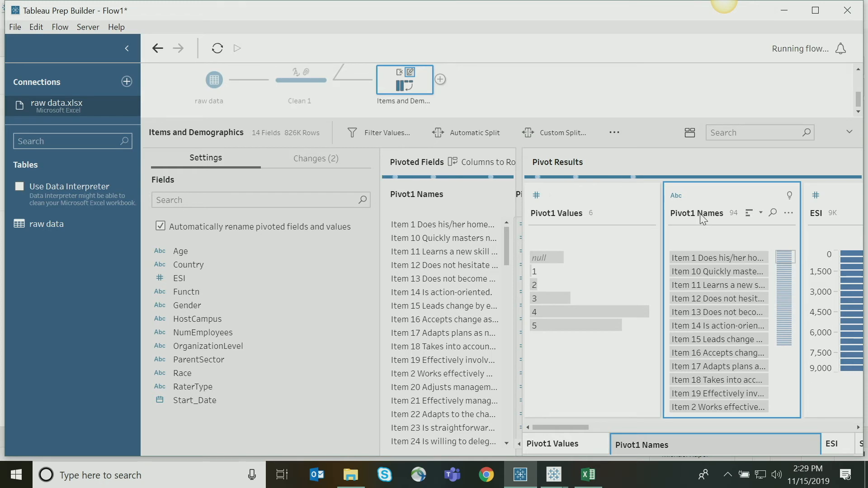
{"action": "double_click", "coordinate": [700, 213]}
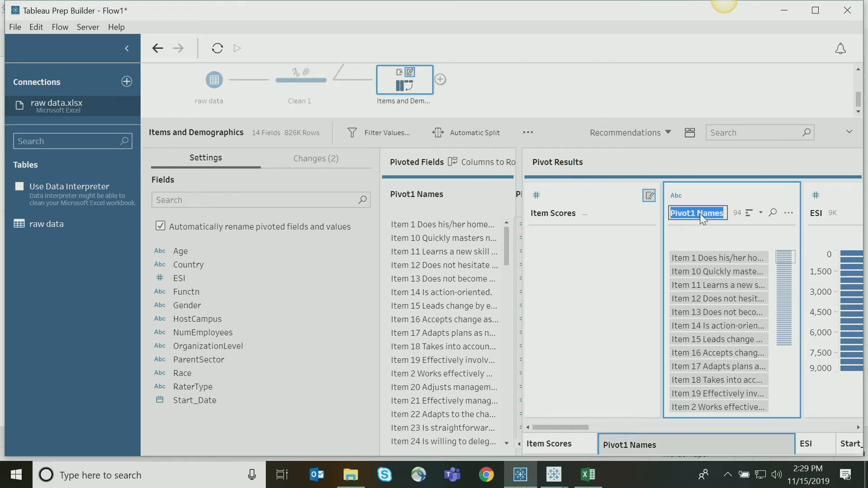
{"action": "type", "text": "Items"}
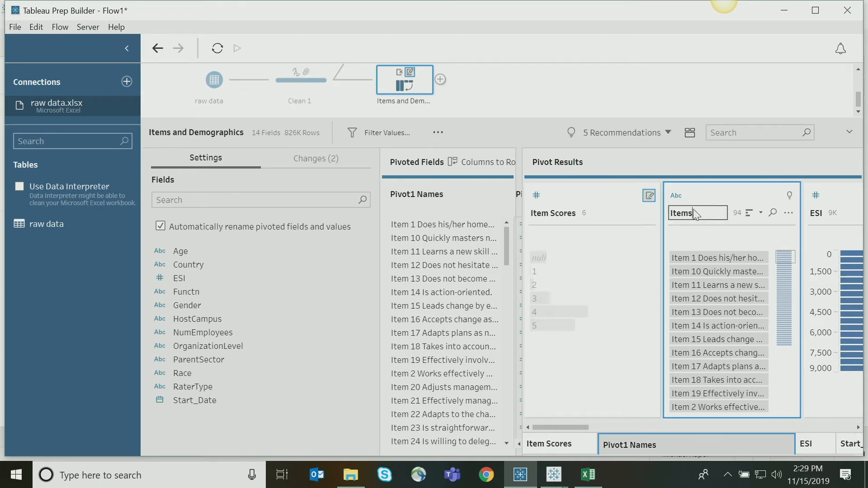
{"action": "left_click", "coordinate": [689, 167]}
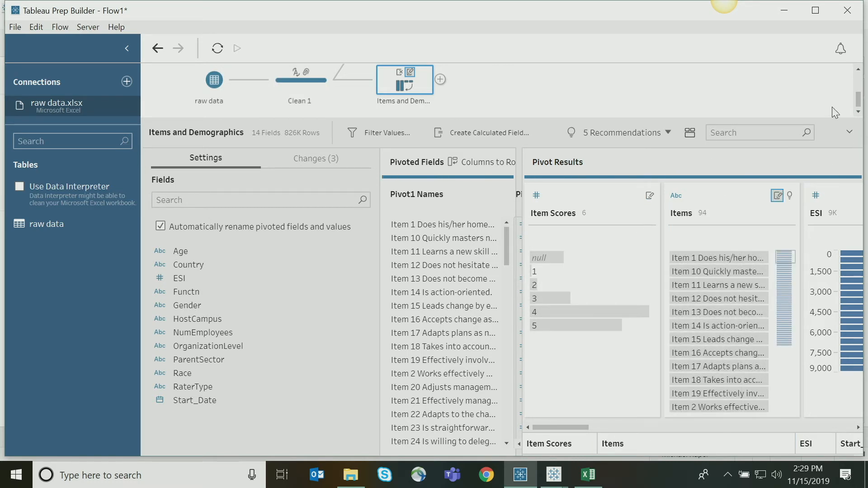
Remove all fields from Start_Date through Item 94 from the Pivot 2 step, keeping only ESI and the Importance fields.
{"action": "scroll", "coordinate": [797, 90], "scroll_direction": "up", "scroll_amount": 2}
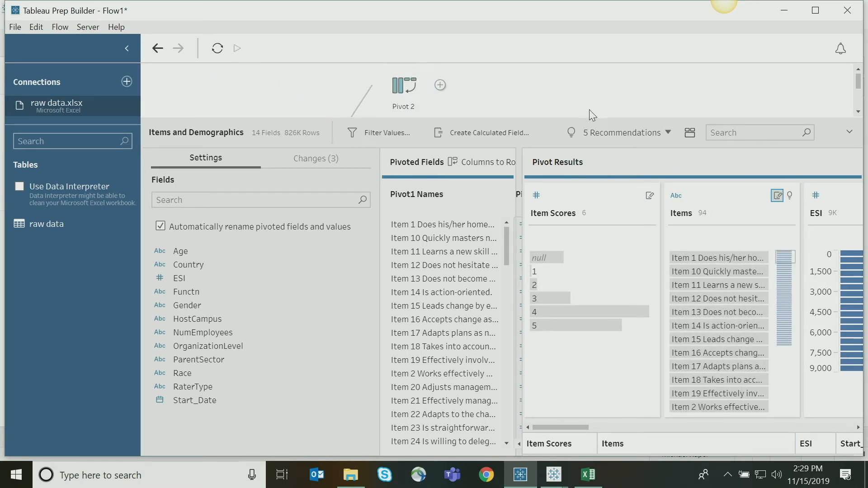
{"action": "left_click", "coordinate": [408, 90]}
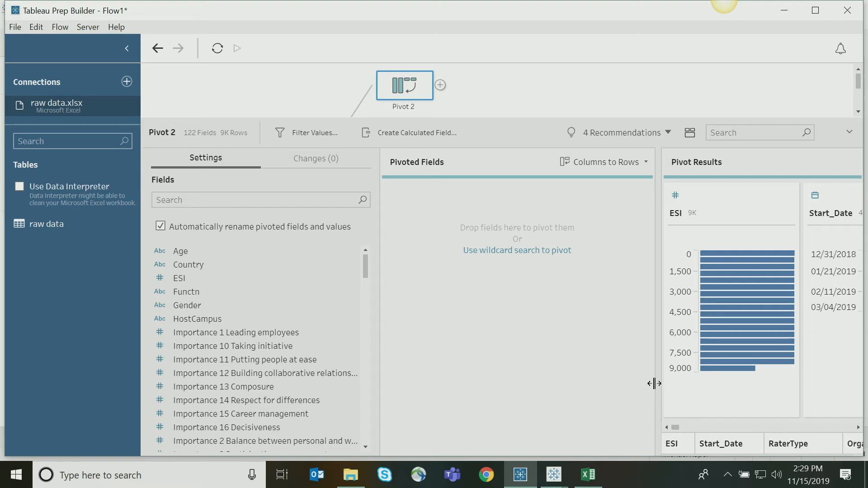
{"action": "left_click_drag", "start_coordinate": [651, 383], "coordinate": [452, 393]}
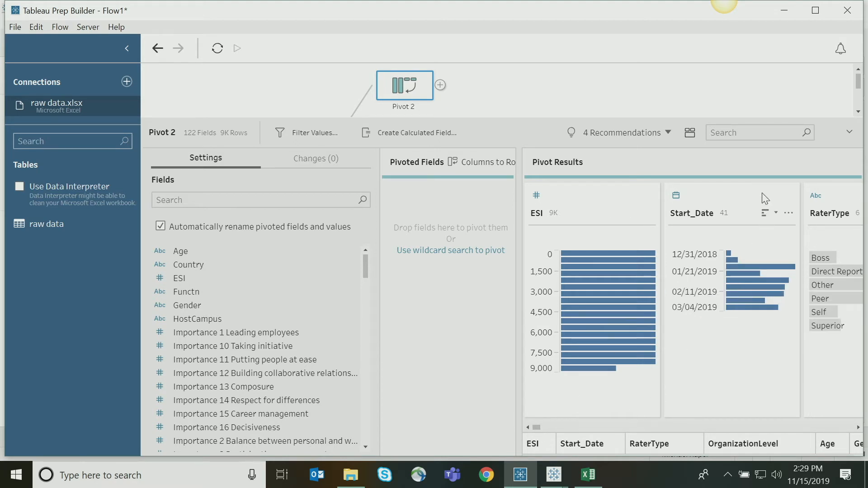
{"action": "left_click", "coordinate": [677, 348]}
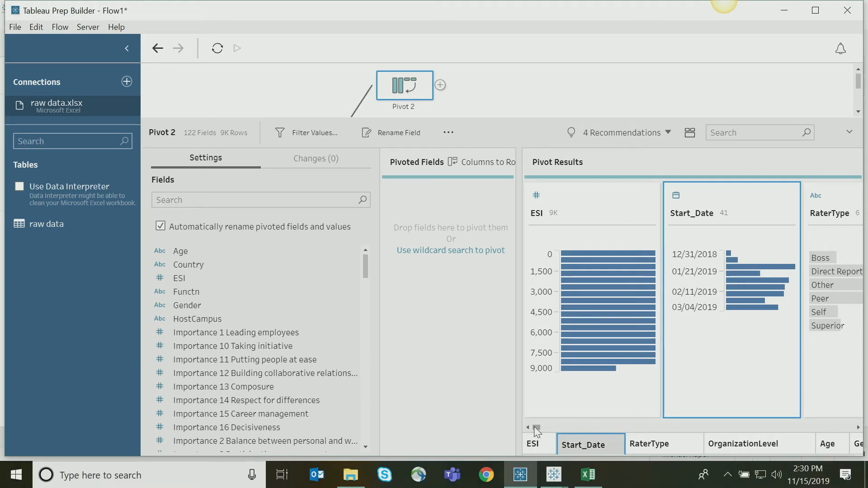
{"action": "left_click_drag", "start_coordinate": [536, 427], "coordinate": [809, 427]}
{"action": "mouse_move", "coordinate": [751, 203]}
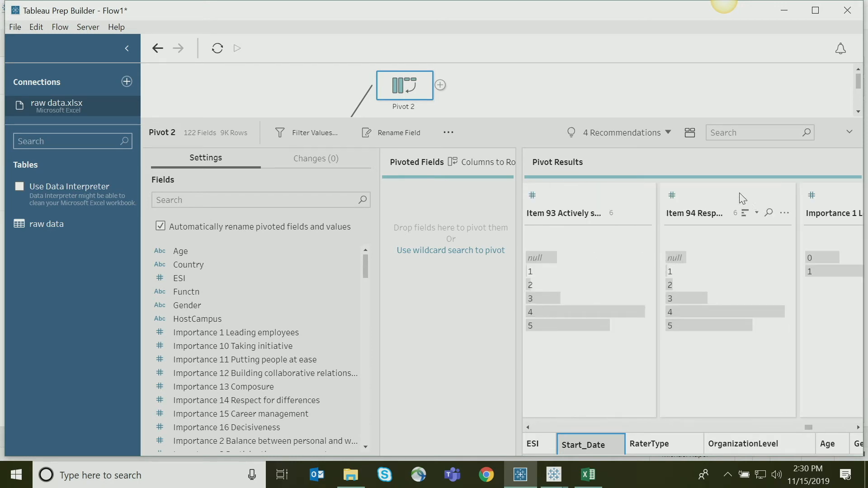
{"action": "left_click", "coordinate": [740, 198], "text": "shift"}
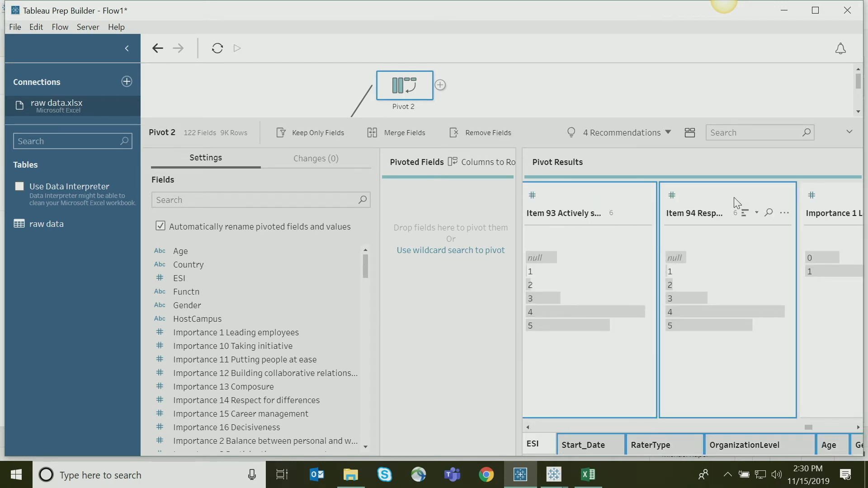
{"action": "right_click", "coordinate": [734, 202]}
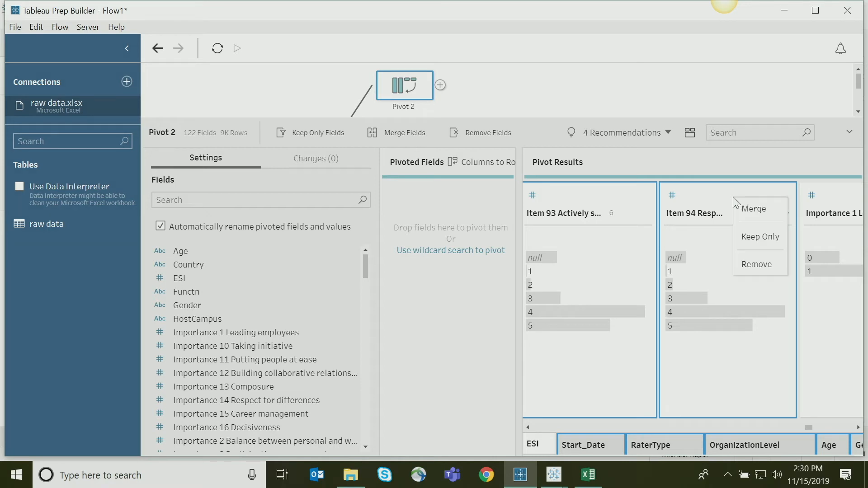
{"action": "left_click", "coordinate": [756, 265]}
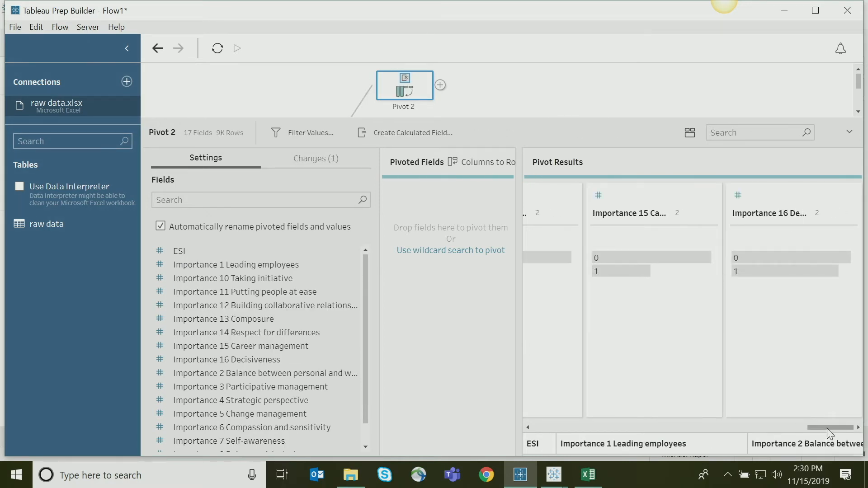
{"action": "left_click_drag", "start_coordinate": [829, 427], "coordinate": [534, 432]}
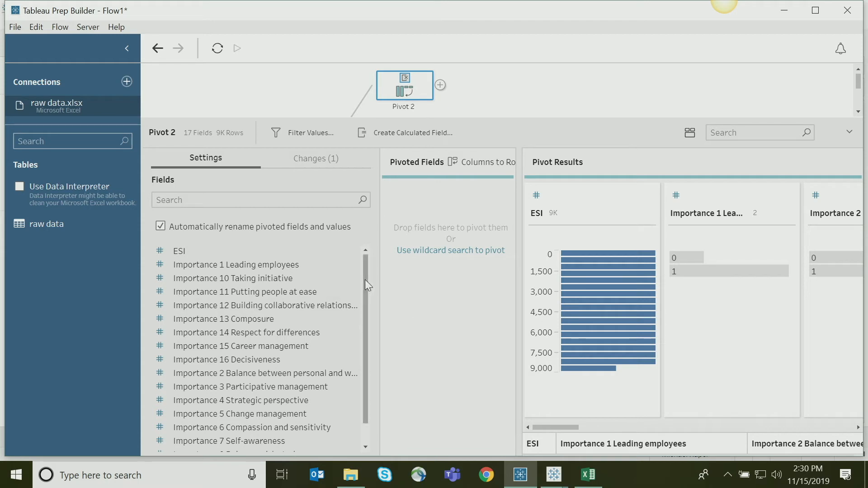
Pivot all Importance fields, from Importance 1 through Importance 16, from columns to rows in the Pivot 2 step.
{"action": "left_click", "coordinate": [273, 271]}
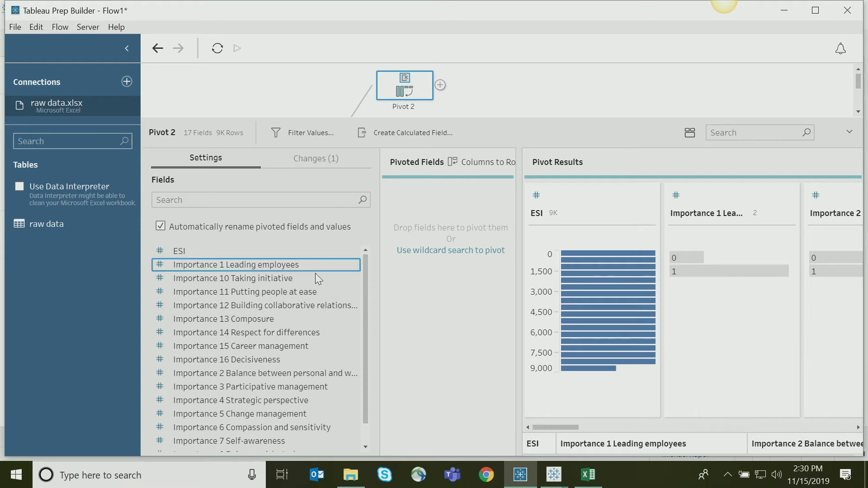
{"action": "left_click_drag", "start_coordinate": [365, 276], "coordinate": [365, 318]}
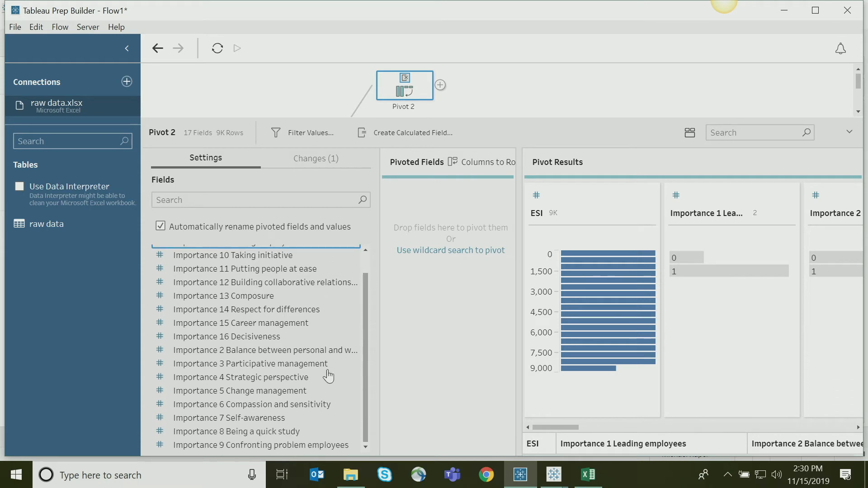
{"action": "left_click", "coordinate": [236, 446], "text": "shift"}
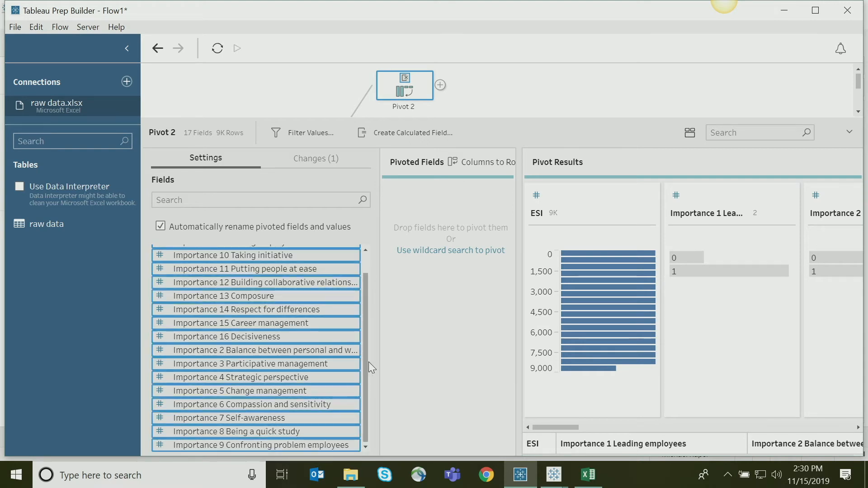
{"action": "left_click_drag", "start_coordinate": [366, 363], "coordinate": [365, 285]}
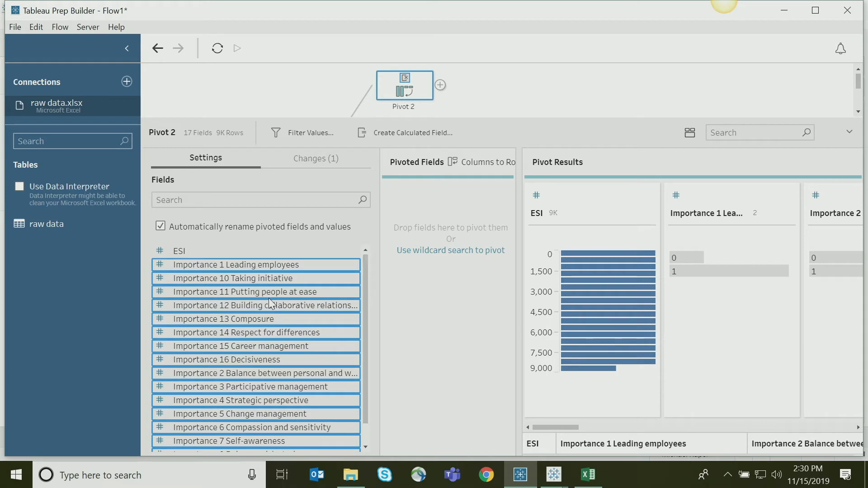
{"action": "left_click_drag", "start_coordinate": [253, 296], "coordinate": [406, 283]}
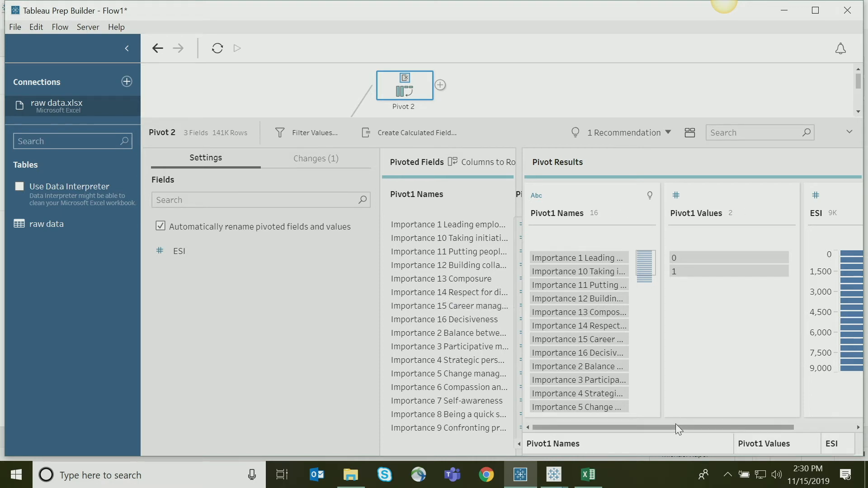
Rename the Pivot1 Names field as Importance and the Pivot1 Values field as Importance Score.
{"action": "left_click_drag", "start_coordinate": [675, 427], "coordinate": [549, 406]}
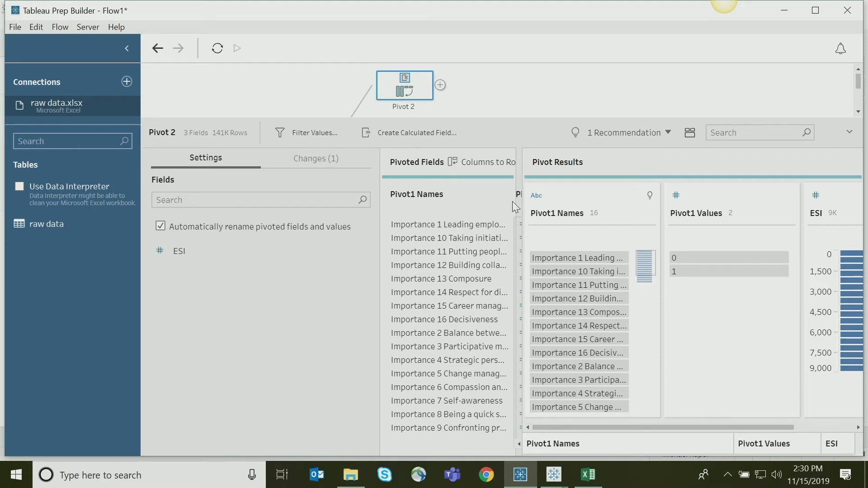
{"action": "left_click", "coordinate": [555, 218]}
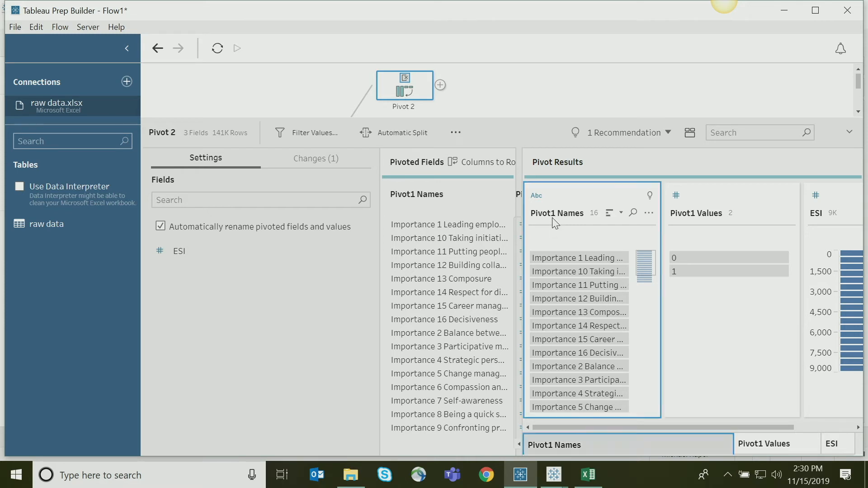
{"action": "double_click", "coordinate": [555, 214]}
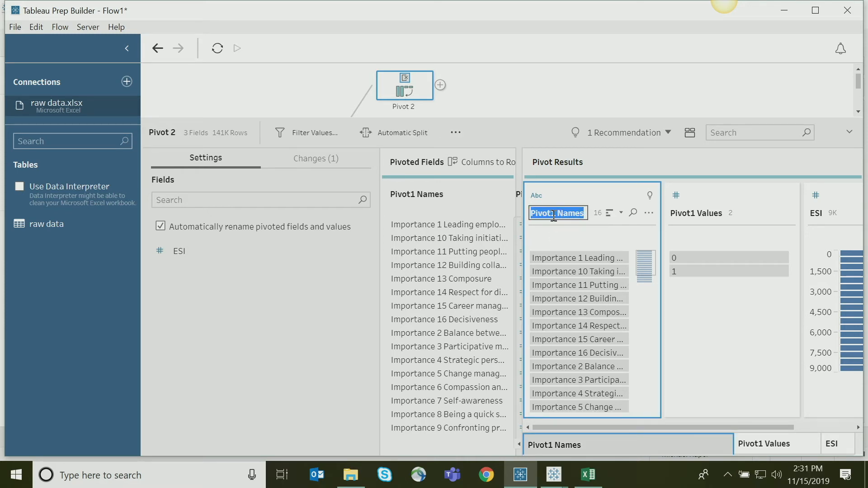
{"action": "type", "text": "Importance"}
{"action": "left_click", "coordinate": [692, 218]}
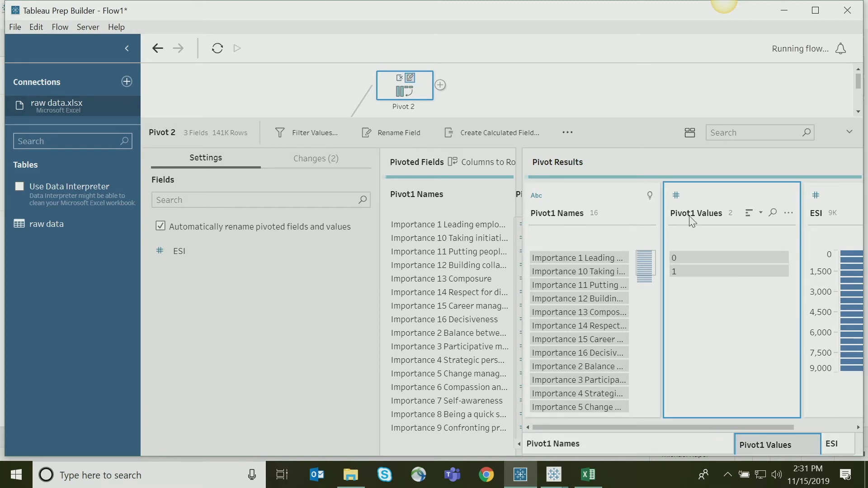
{"action": "double_click", "coordinate": [692, 215]}
{"action": "type", "text": "Importance"}
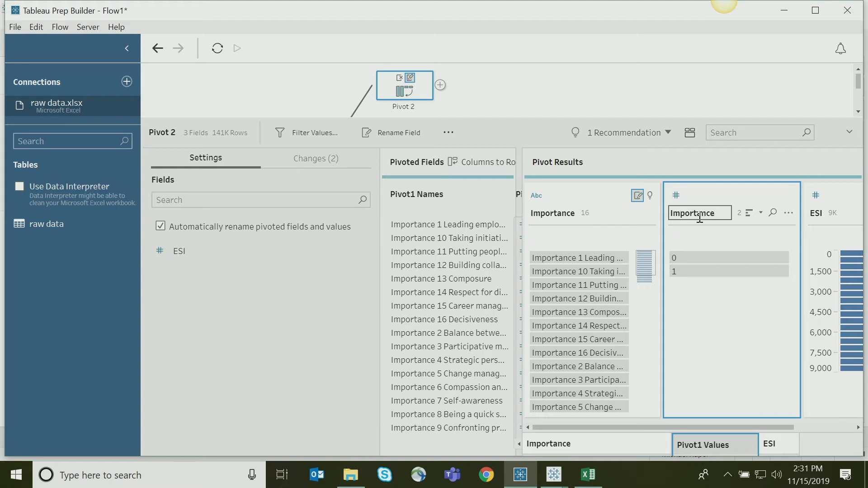
{"action": "type", "text": " Score"}
{"action": "key", "text": "Return"}
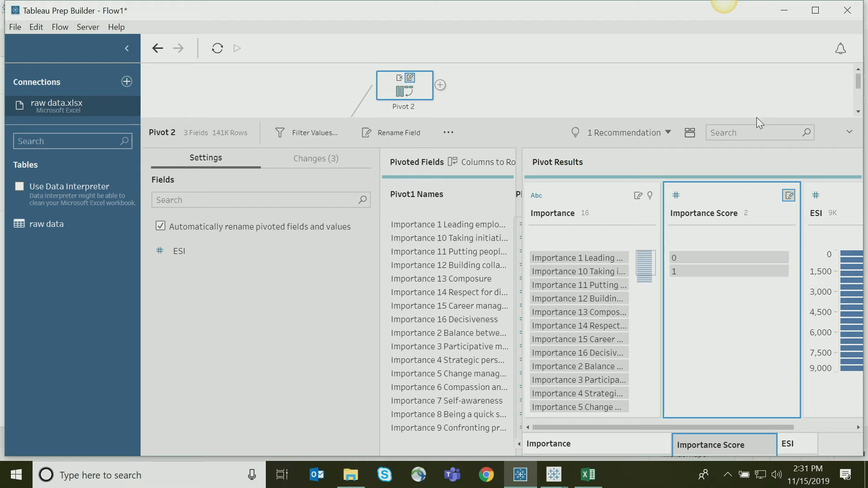
Join the Pivot 2 step to the Items and Demographics step in the flow.
{"action": "left_click_drag", "start_coordinate": [756, 118], "coordinate": [770, 257]}
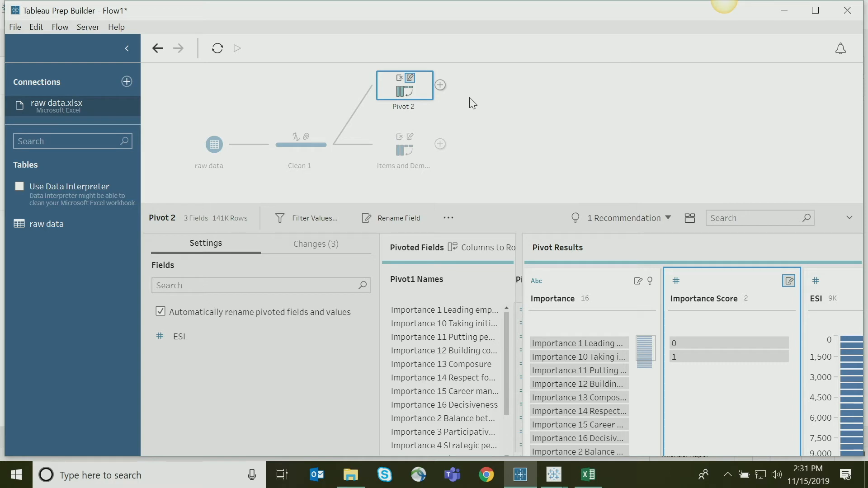
{"action": "mouse_move", "coordinate": [413, 87]}
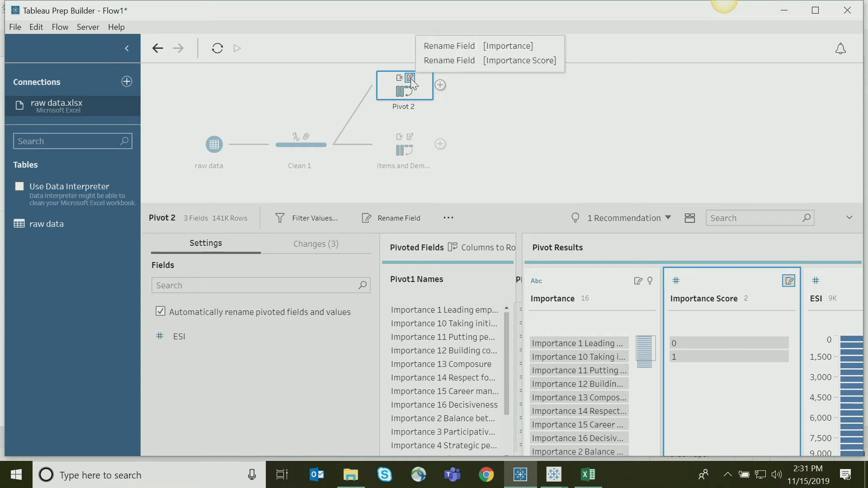
{"action": "left_click_drag", "start_coordinate": [401, 83], "coordinate": [428, 151]}
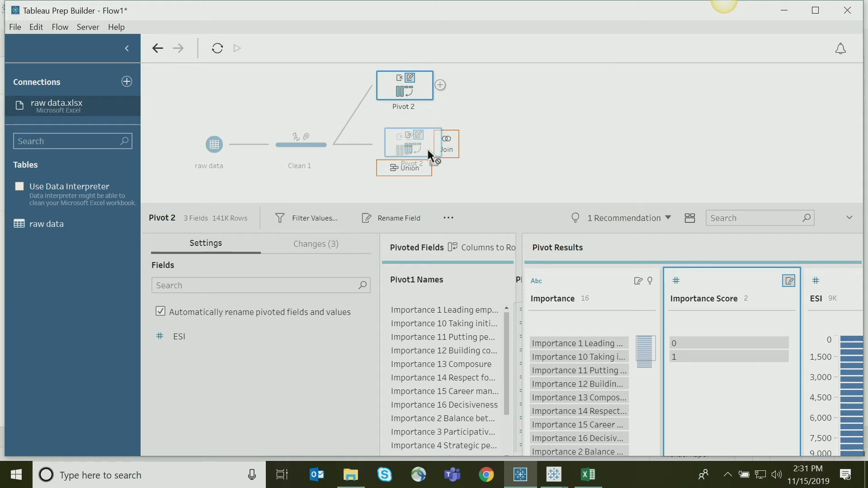
{"action": "left_click_drag", "start_coordinate": [428, 151], "coordinate": [428, 152]}
{"action": "left_click_drag", "start_coordinate": [428, 150], "coordinate": [456, 152]}
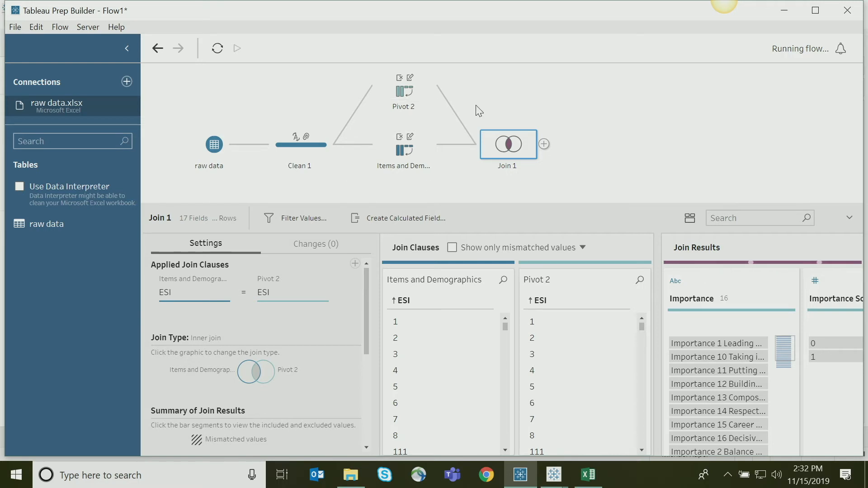
Add an output step after Join 1, view its publish as a data source option, and set it to save to file.
{"action": "left_click", "coordinate": [544, 145]}
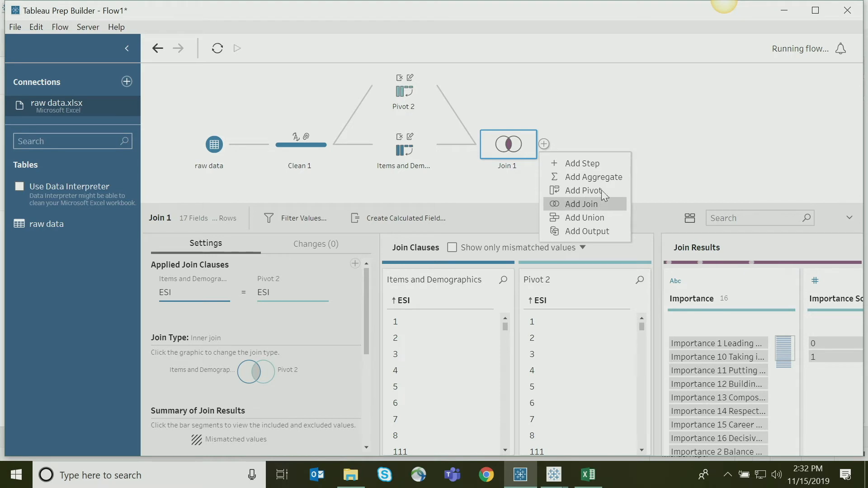
{"action": "left_click", "coordinate": [586, 232]}
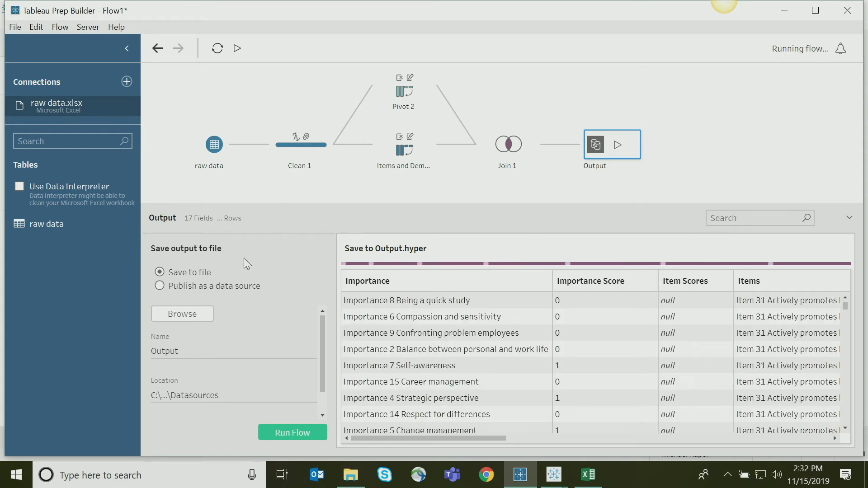
{"action": "double_click", "coordinate": [180, 352]}
{"action": "left_click", "coordinate": [187, 401]}
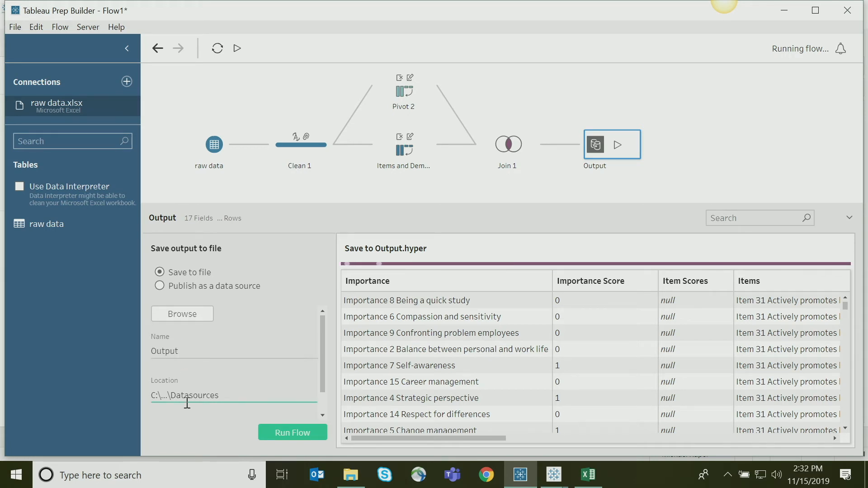
{"action": "left_click", "coordinate": [187, 287]}
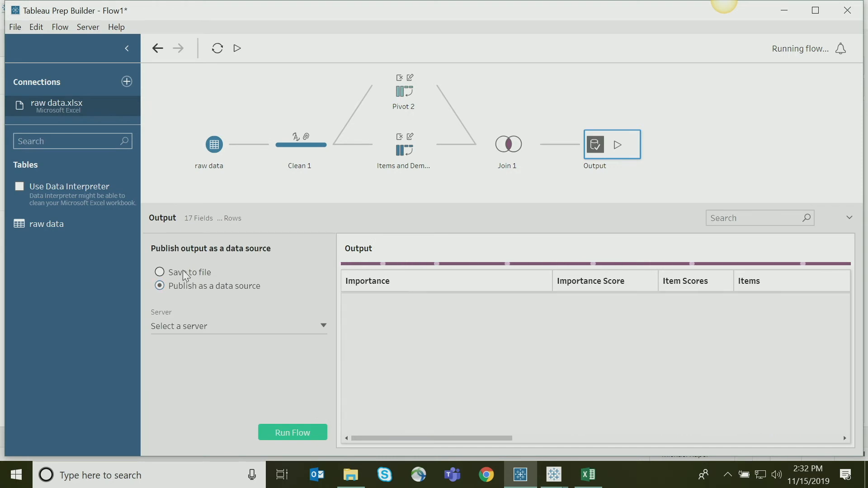
{"action": "left_click", "coordinate": [183, 270]}
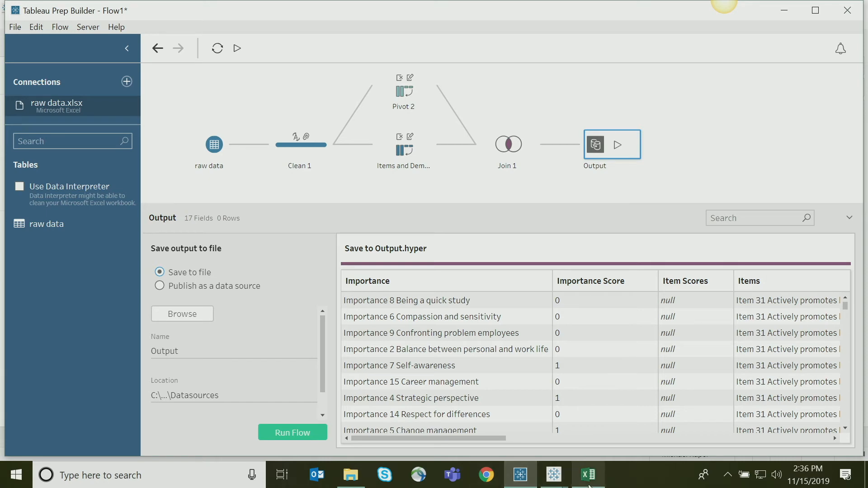
Switch to the original wide data workbook in Tableau and examine its lists of measures and dimensions.
{"action": "left_click", "coordinate": [555, 483]}
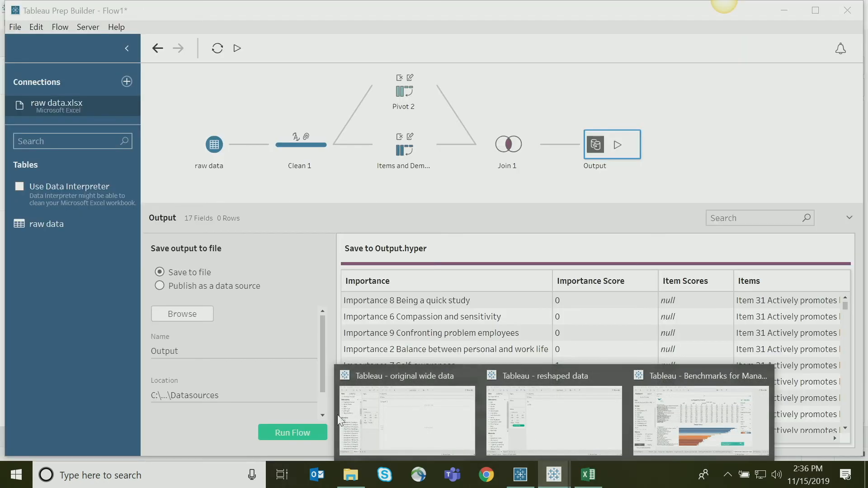
{"action": "left_click", "coordinate": [387, 416]}
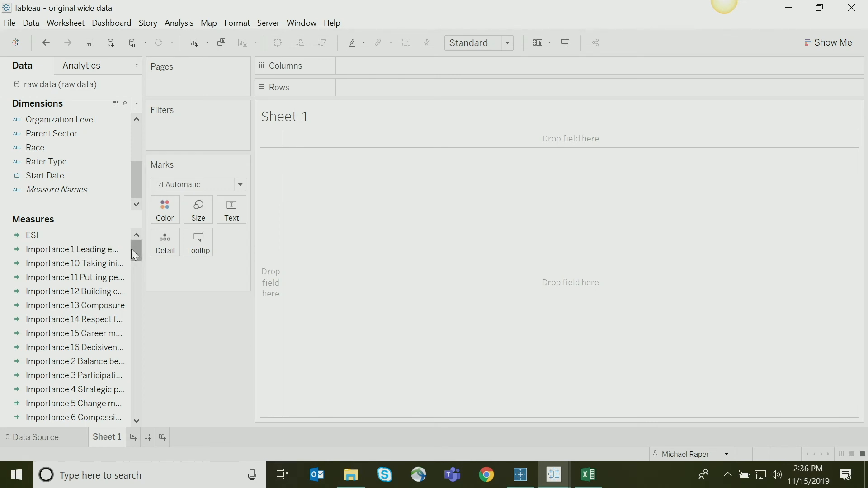
{"action": "left_click_drag", "start_coordinate": [135, 255], "coordinate": [136, 350]}
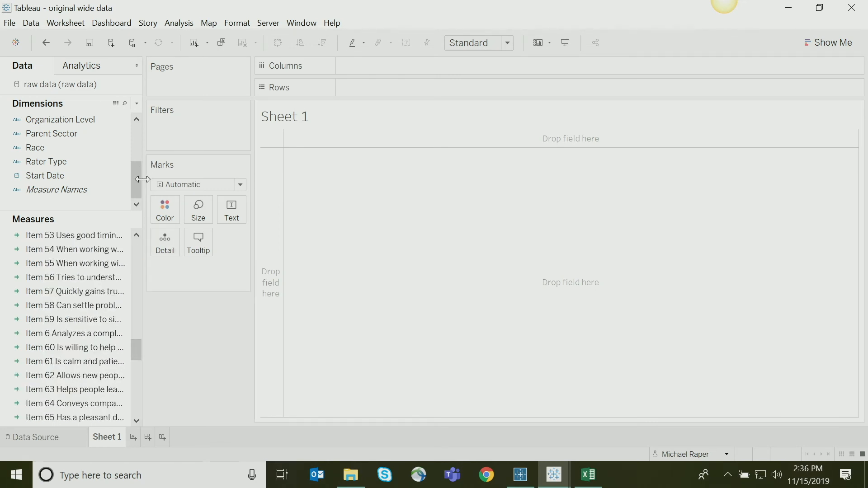
{"action": "left_click_drag", "start_coordinate": [134, 183], "coordinate": [135, 129]}
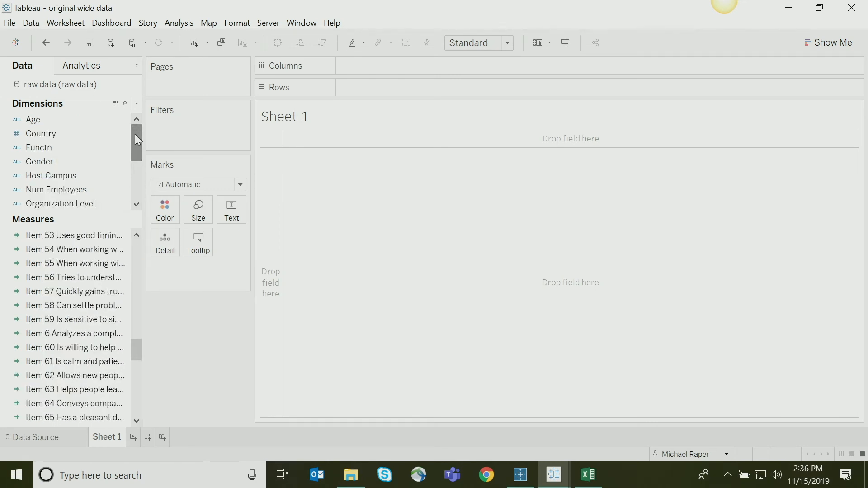
Switch to the reshaped data workbook in Tableau and examine its lists of dimensions and measures.
{"action": "mouse_move", "coordinate": [554, 477]}
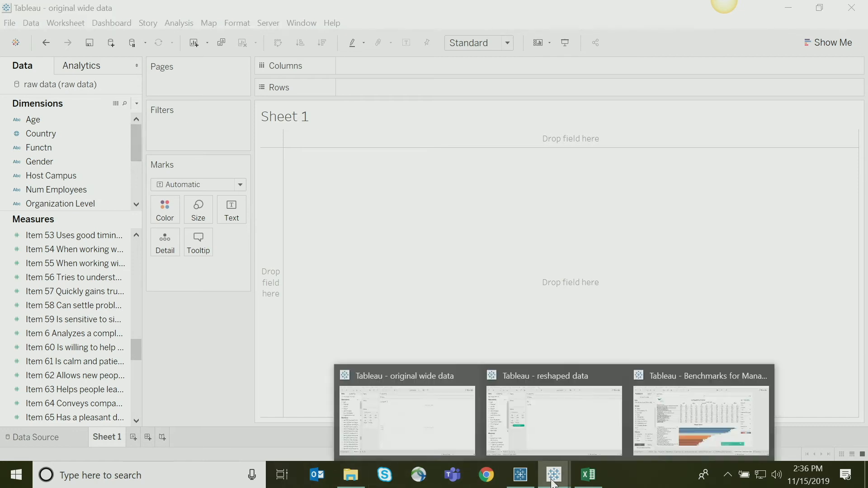
{"action": "left_click", "coordinate": [547, 416]}
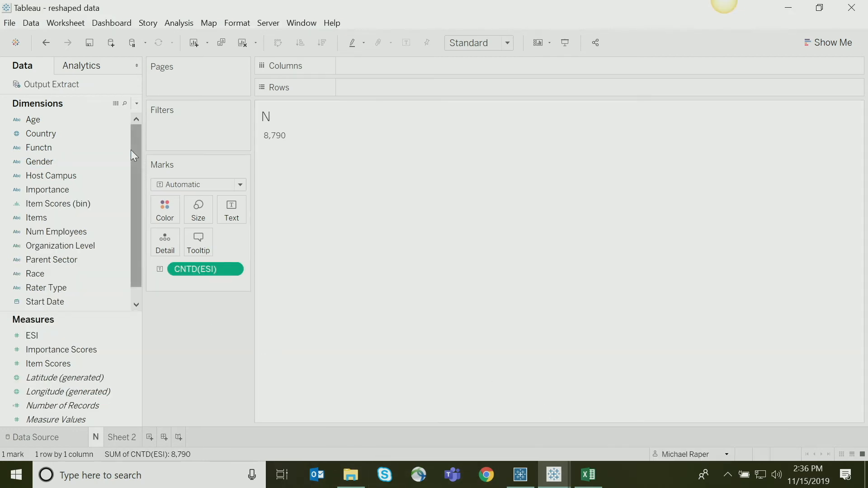
{"action": "mouse_move", "coordinate": [131, 150]}
{"action": "left_mouse_down"}
{"action": "mouse_move", "coordinate": [136, 215]}
{"action": "mouse_move", "coordinate": [134, 135]}
{"action": "left_mouse_up"}
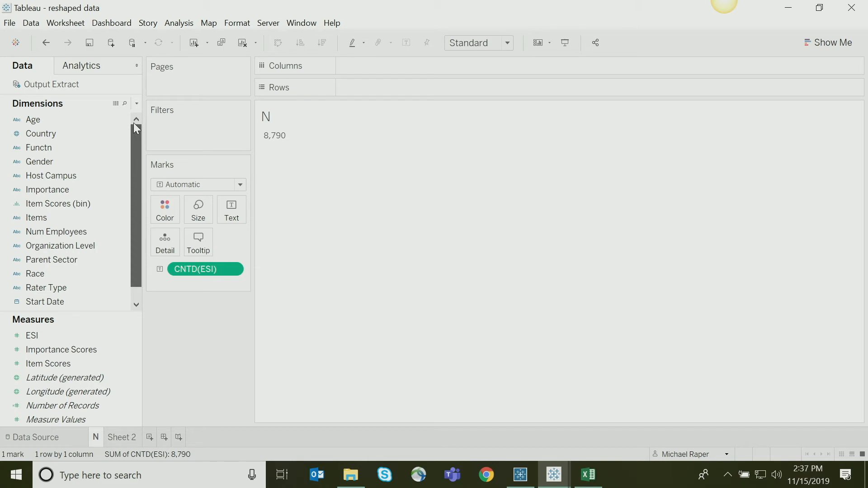
{"action": "left_click", "coordinate": [133, 337]}
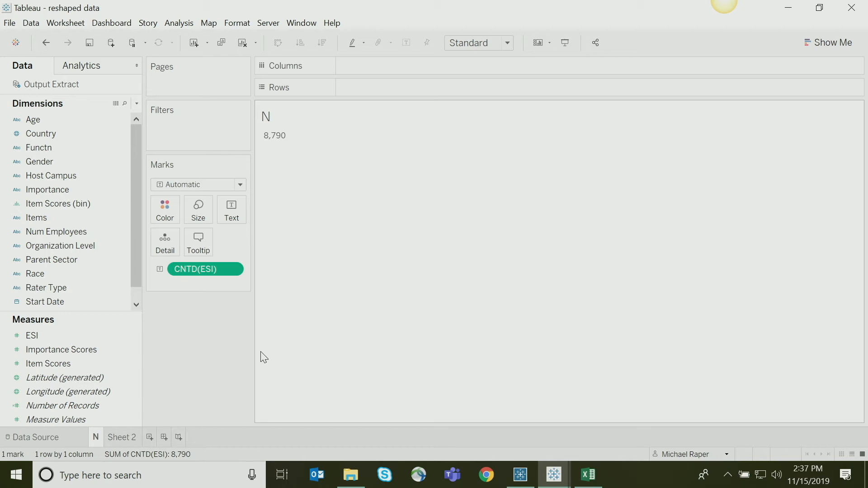
{"action": "left_click", "coordinate": [94, 248]}
{"action": "left_click", "coordinate": [67, 206]}
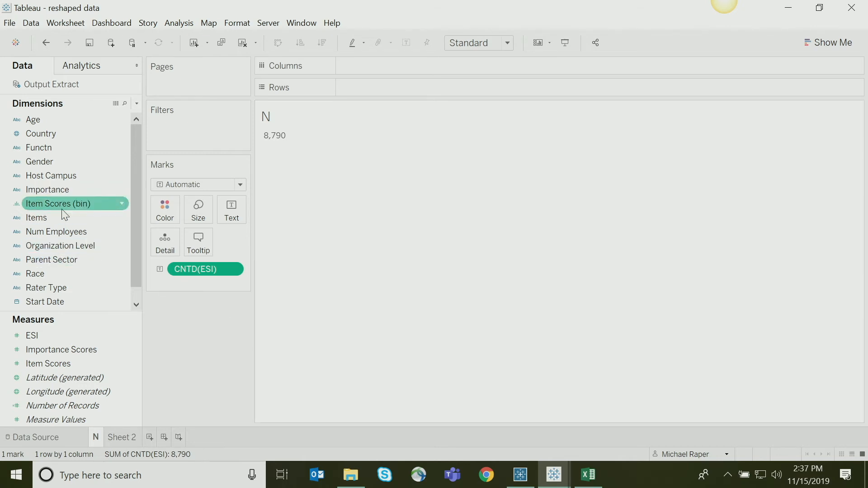
{"action": "left_click", "coordinate": [56, 219]}
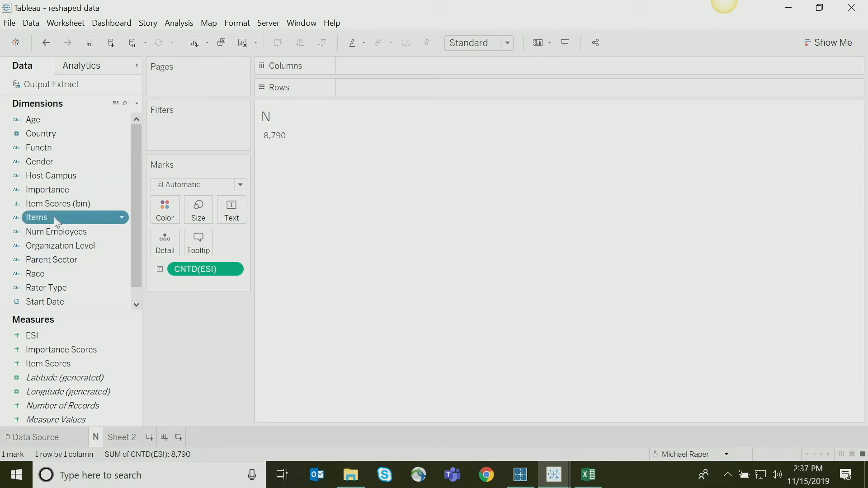
{"action": "mouse_move", "coordinate": [54, 216]}
{"action": "left_mouse_down"}
{"action": "mouse_move", "coordinate": [207, 232]}
{"action": "mouse_move", "coordinate": [108, 180]}
{"action": "mouse_move", "coordinate": [56, 202]}
{"action": "left_mouse_up"}
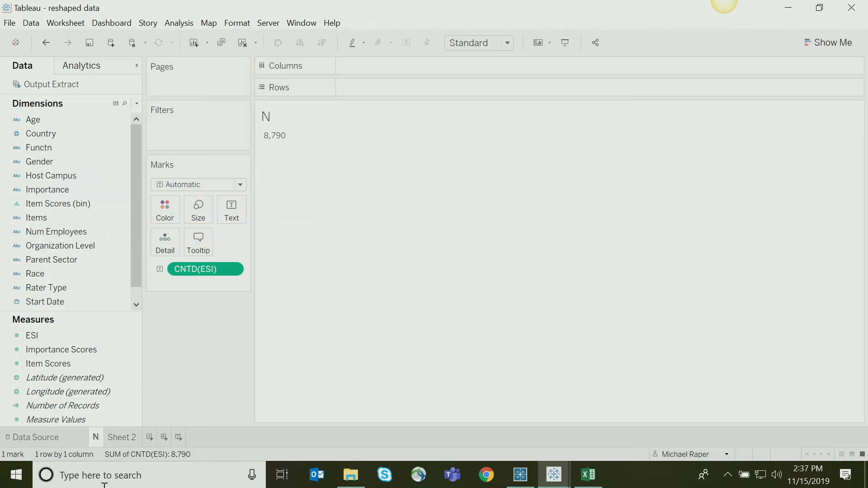
On Sheet 2, list the Items dimension as rows and widen the item column enough to read the item wording.
{"action": "left_click", "coordinate": [129, 439]}
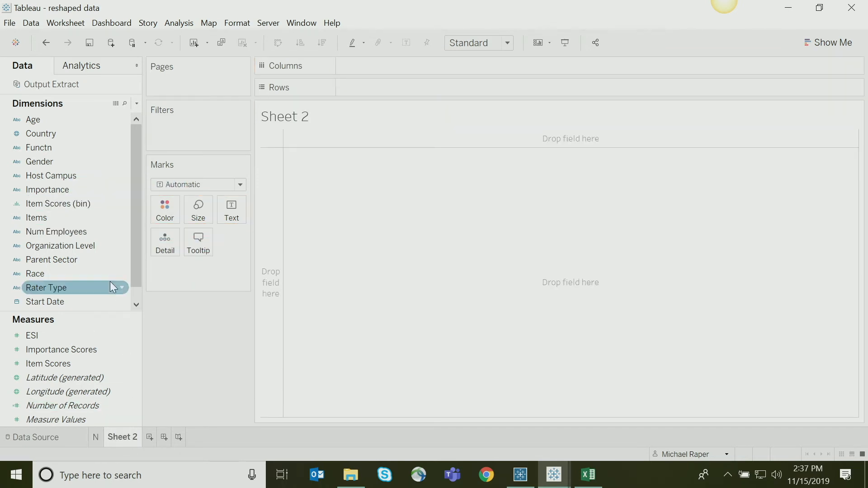
{"action": "left_click", "coordinate": [70, 218]}
{"action": "left_click_drag", "start_coordinate": [70, 218], "coordinate": [330, 221]}
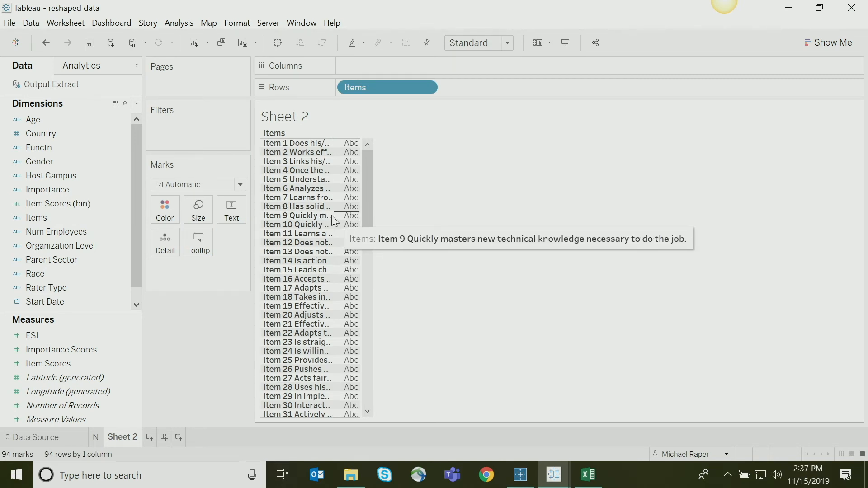
{"action": "left_click_drag", "start_coordinate": [332, 215], "coordinate": [635, 219]}
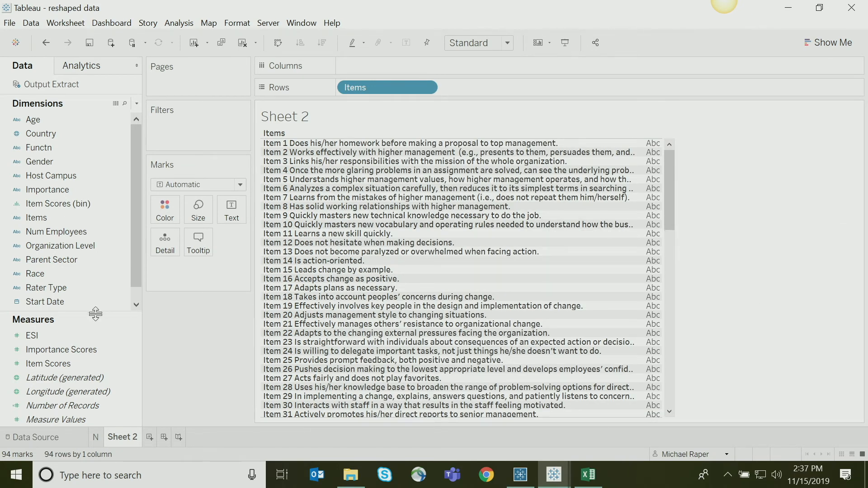
Add Item Scores as the values beside the items and aggregate them as Average.
{"action": "left_click", "coordinate": [71, 351]}
{"action": "left_click", "coordinate": [50, 366]}
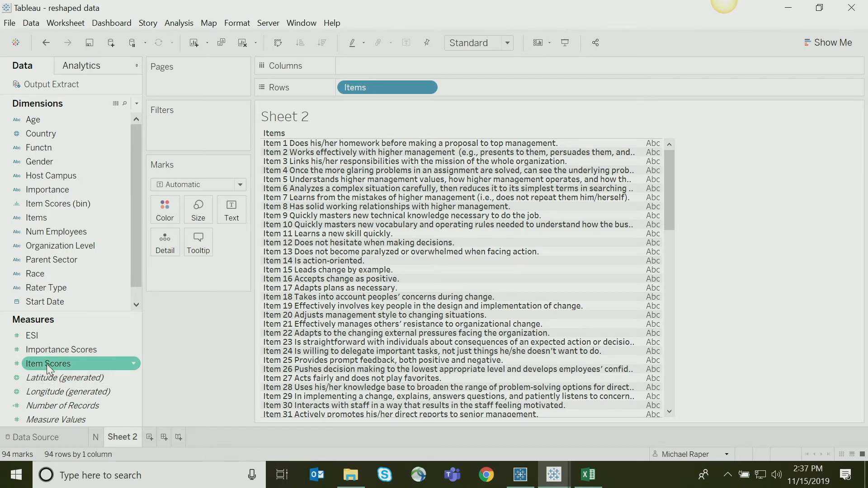
{"action": "left_click_drag", "start_coordinate": [47, 364], "coordinate": [646, 287]}
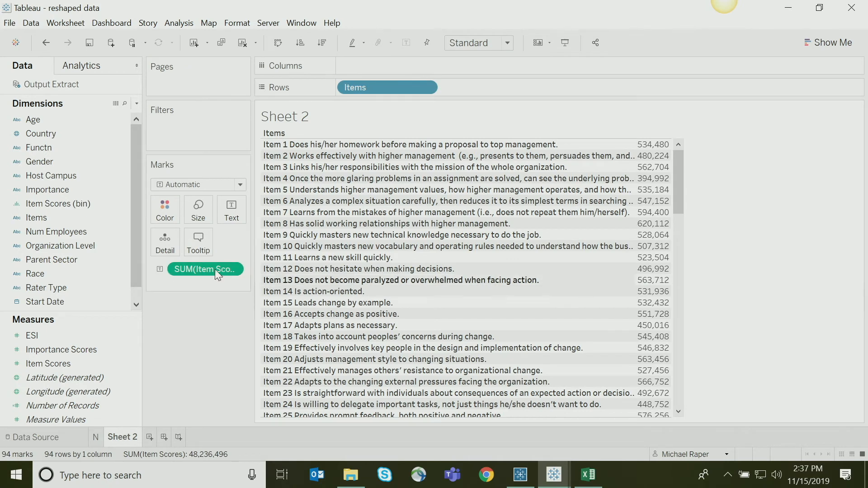
{"action": "left_click", "coordinate": [232, 269]}
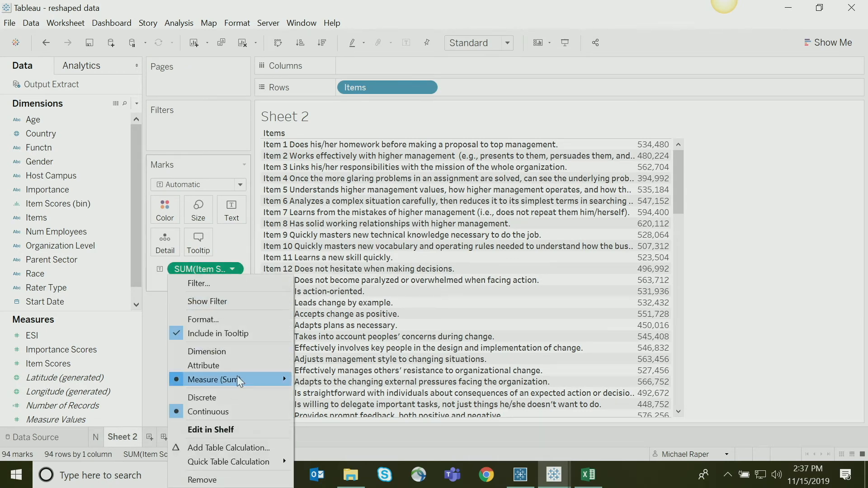
{"action": "mouse_move", "coordinate": [237, 379]}
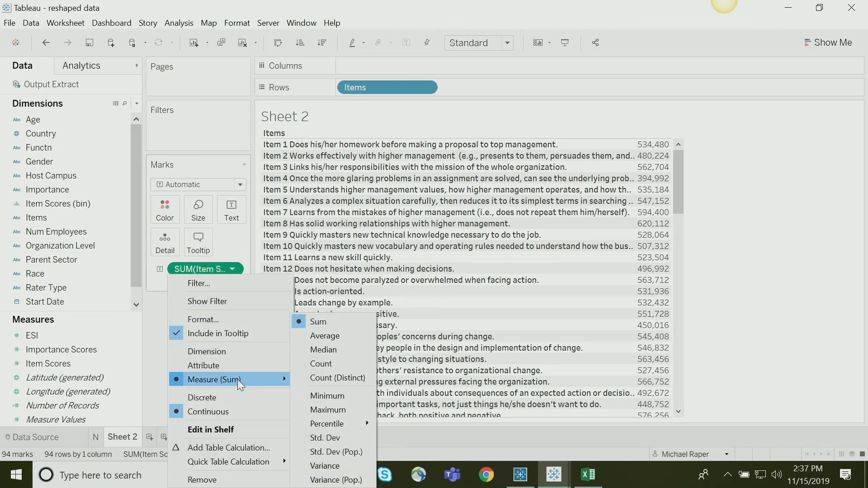
{"action": "left_click", "coordinate": [323, 337]}
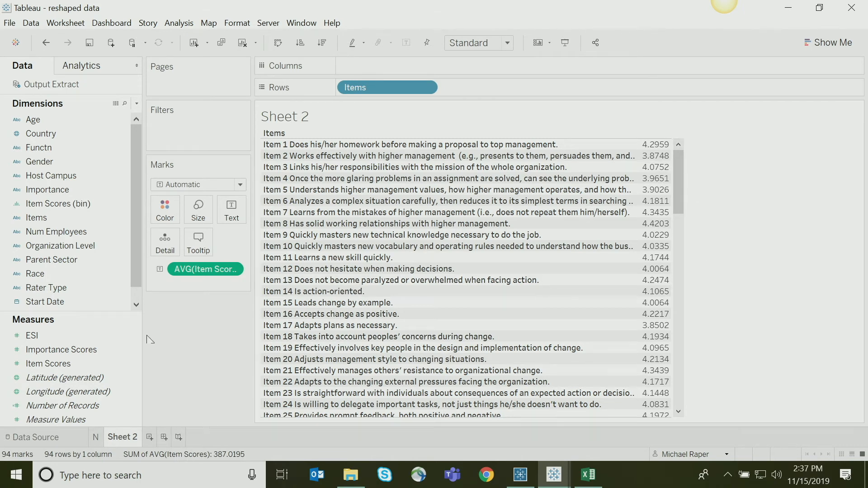
Break the item averages out by Rater Type in columns and rotate the rater type labels.
{"action": "left_click", "coordinate": [95, 292]}
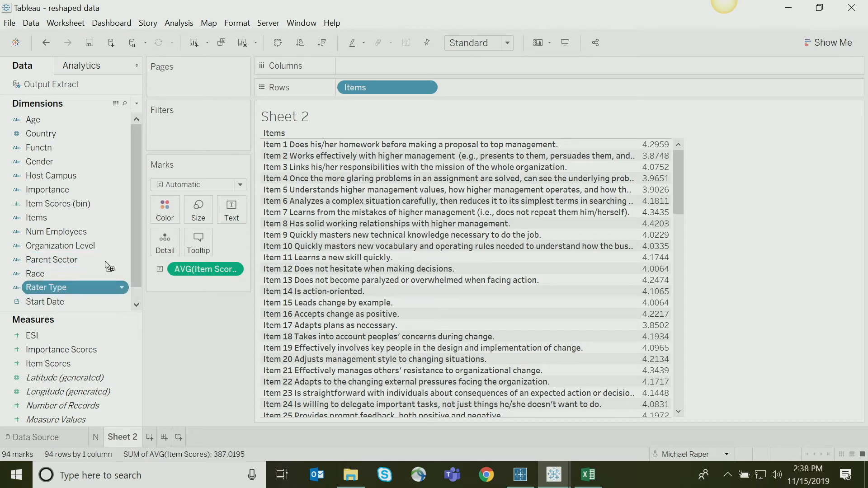
{"action": "left_click_drag", "start_coordinate": [56, 292], "coordinate": [486, 66]}
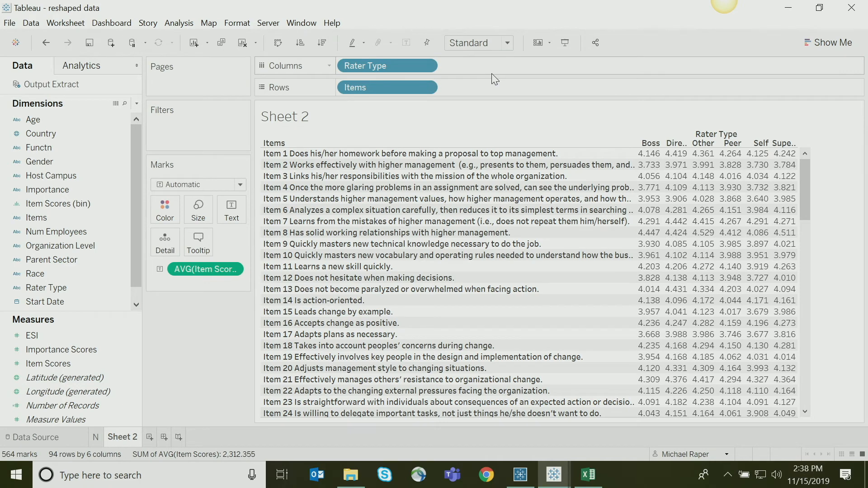
{"action": "right_click", "coordinate": [650, 144]}
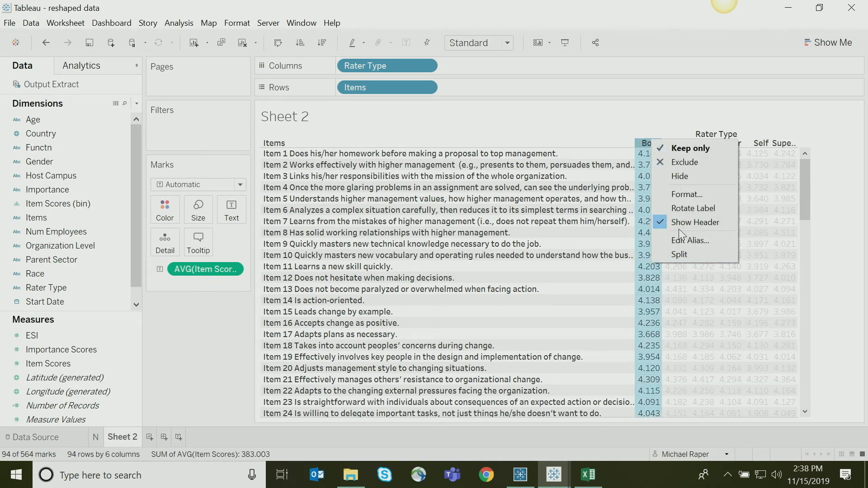
{"action": "left_click", "coordinate": [680, 208]}
{"action": "mouse_move", "coordinate": [668, 196]}
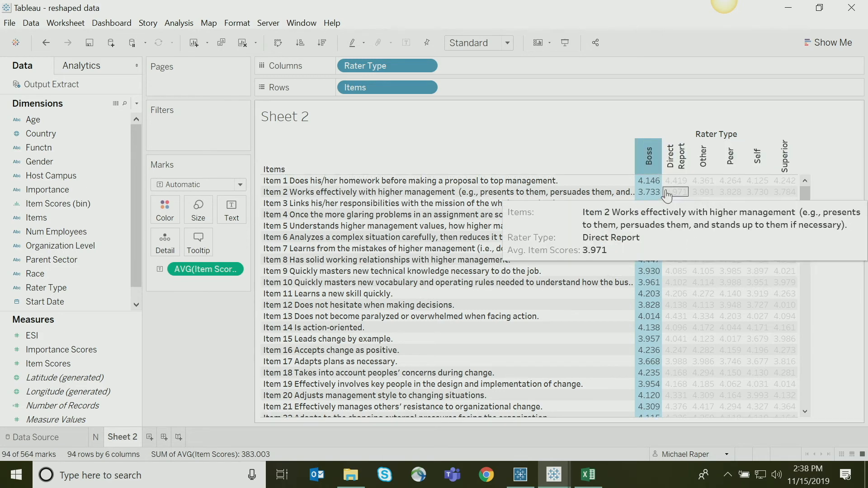
{"action": "left_click", "coordinate": [821, 194]}
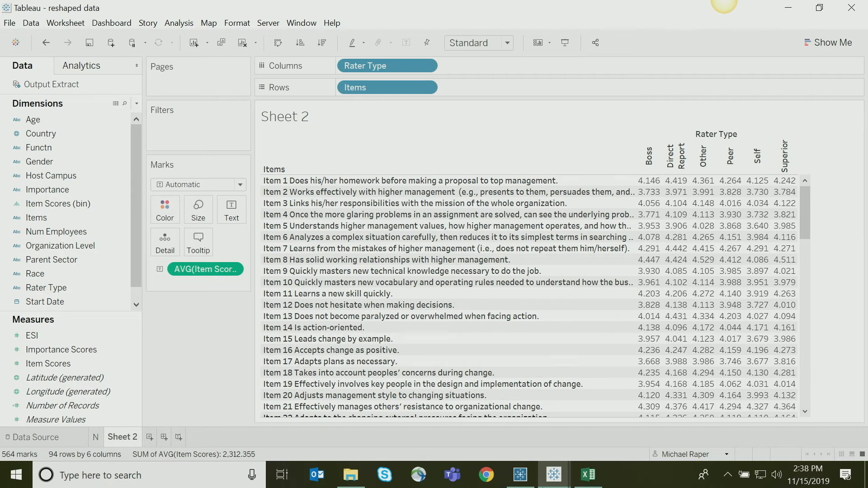
Look at the original wide data workbook for comparison and return to the reshaped data workbook.
{"action": "left_click", "coordinate": [550, 482]}
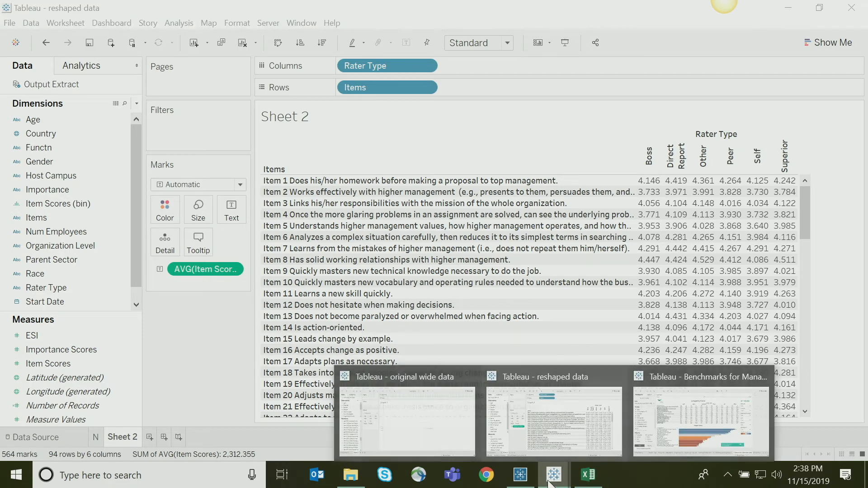
{"action": "left_click", "coordinate": [436, 426]}
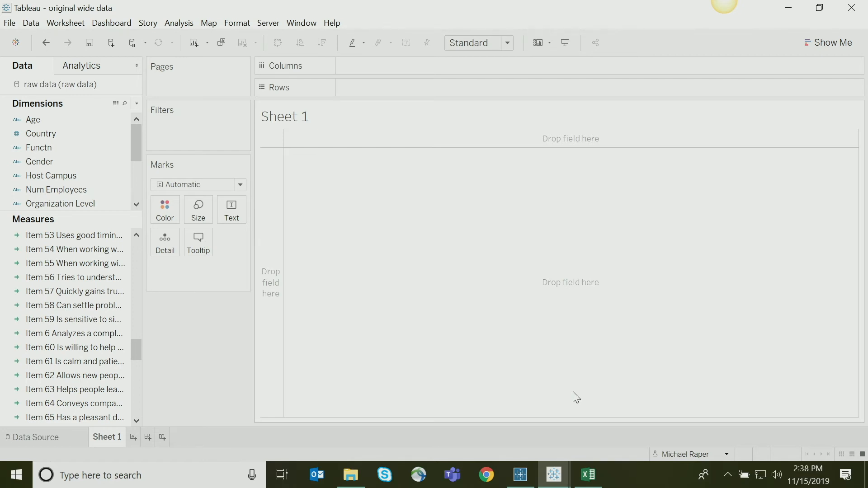
{"action": "mouse_move", "coordinate": [554, 475]}
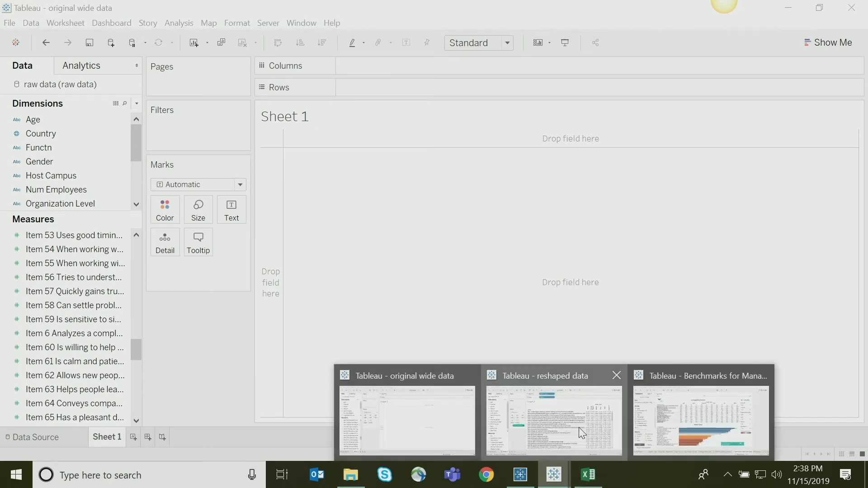
{"action": "left_click", "coordinate": [590, 427]}
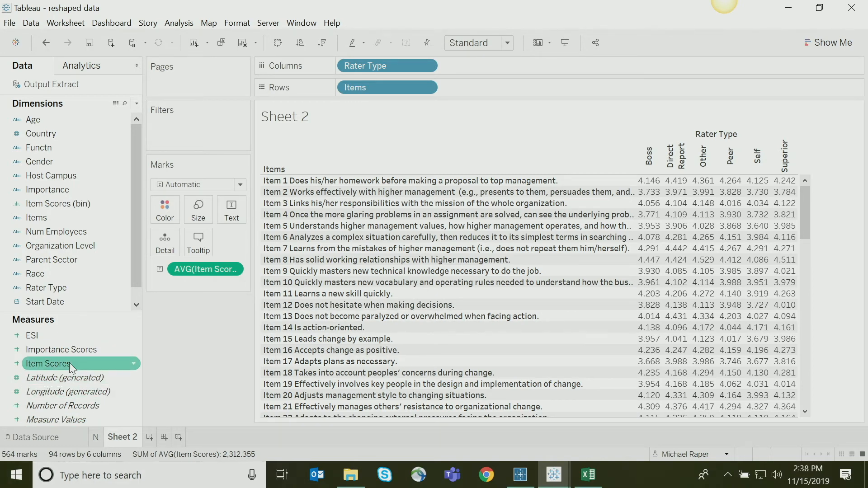
Add Item Scores to the table a second time and place Measure Names in columns after Rater Type.
{"action": "left_click_drag", "start_coordinate": [70, 364], "coordinate": [707, 290]}
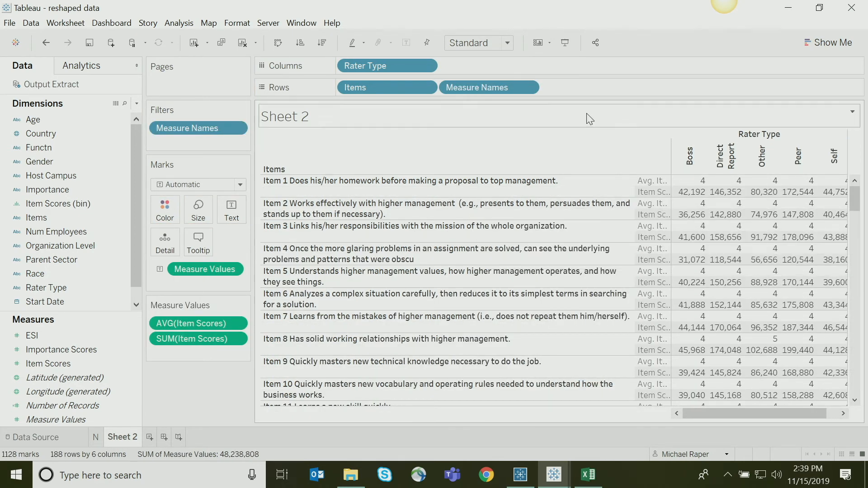
{"action": "left_click_drag", "start_coordinate": [510, 85], "coordinate": [510, 64]}
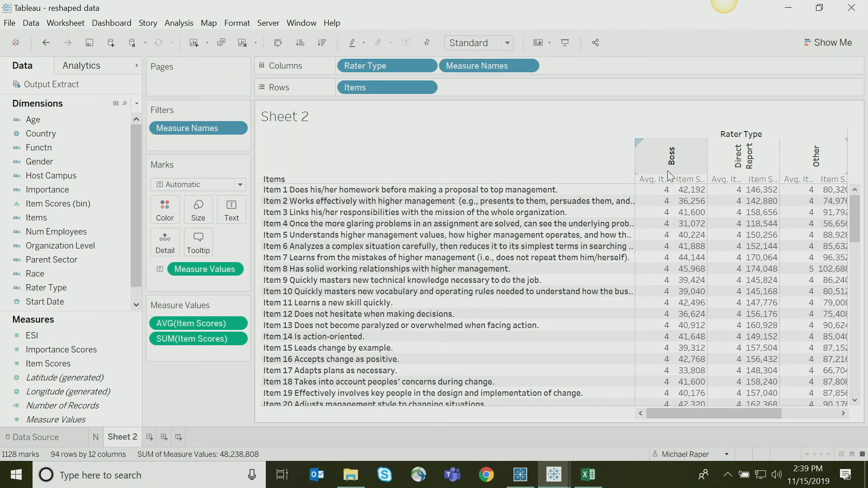
{"action": "right_click", "coordinate": [693, 179]}
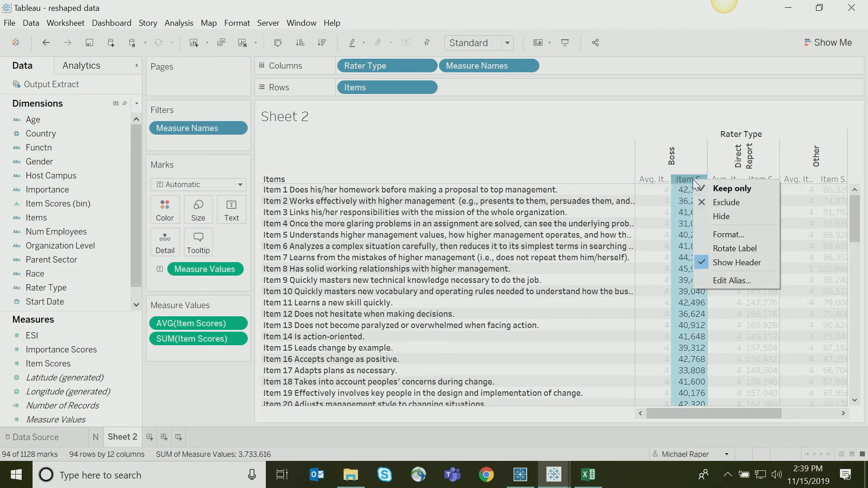
Change the second Item Scores measure from Sum to Std. Dev and review the values across all rater types.
{"action": "left_click", "coordinate": [230, 337]}
{"action": "right_click", "coordinate": [234, 337]}
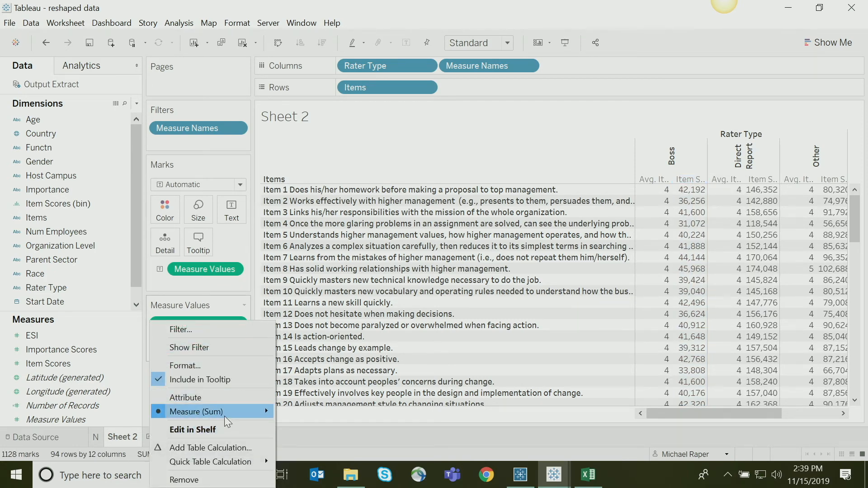
{"action": "mouse_move", "coordinate": [224, 414]}
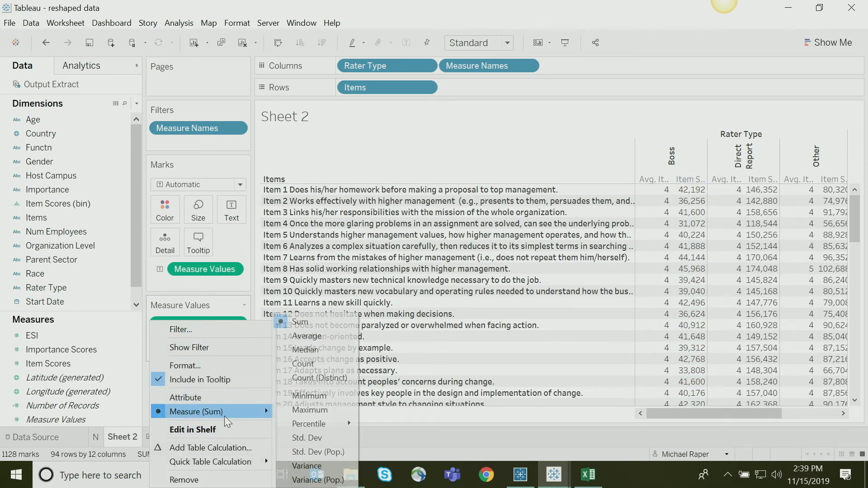
{"action": "left_click", "coordinate": [312, 438]}
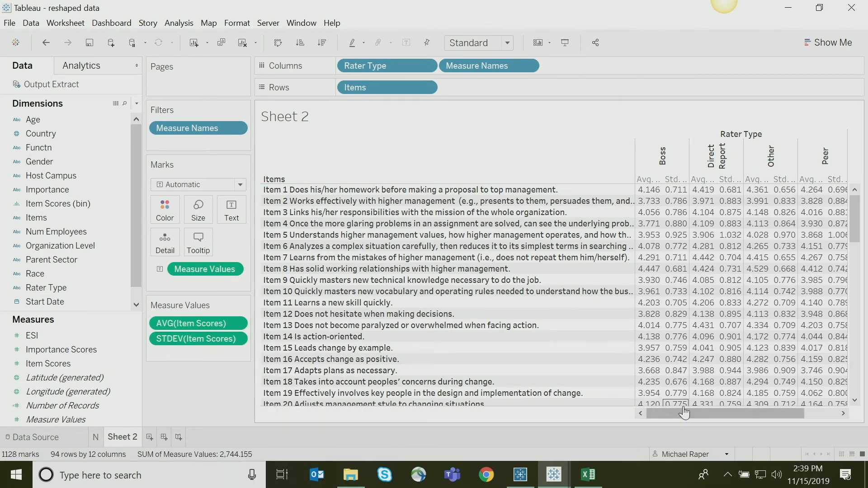
{"action": "left_click_drag", "start_coordinate": [772, 412], "coordinate": [643, 402]}
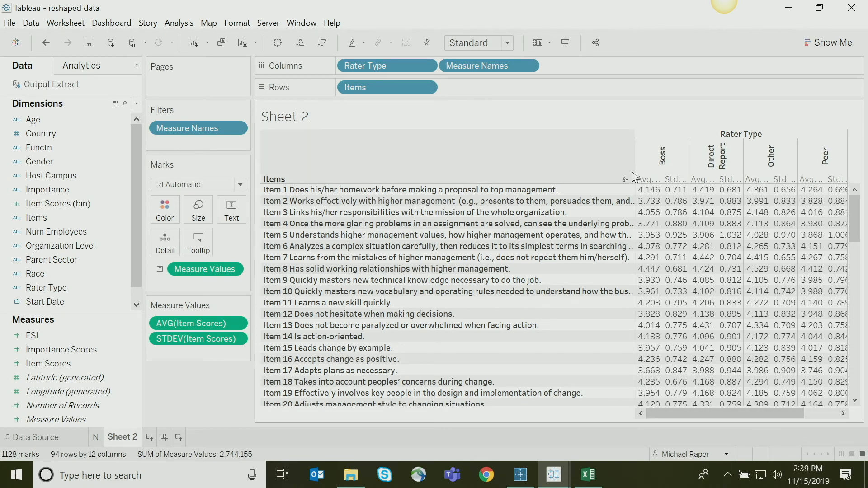
{"action": "left_click_drag", "start_coordinate": [761, 414], "coordinate": [806, 413]}
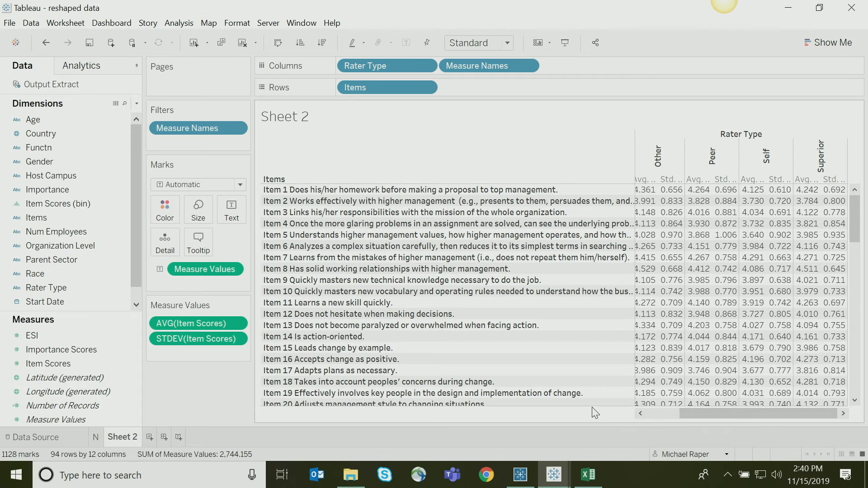
Create a new worksheet and list the Importance dimension as its rows.
{"action": "left_click", "coordinate": [150, 437]}
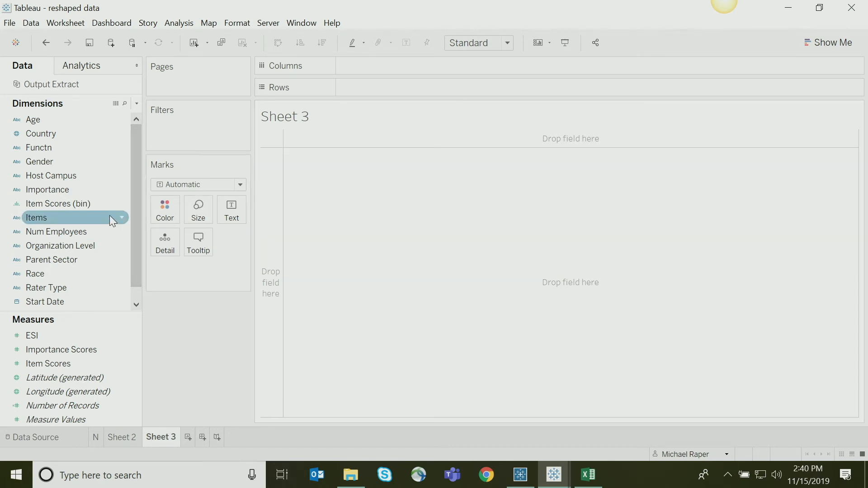
{"action": "left_click_drag", "start_coordinate": [138, 237], "coordinate": [140, 270]}
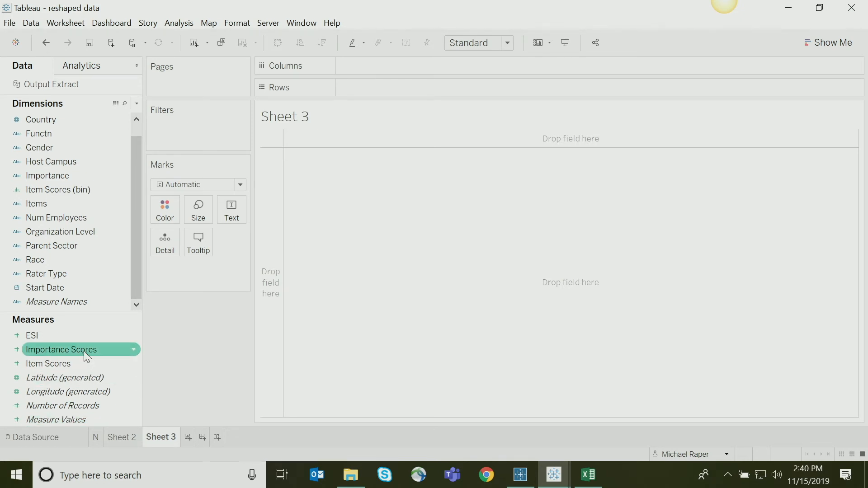
{"action": "left_click_drag", "start_coordinate": [83, 175], "coordinate": [364, 264]}
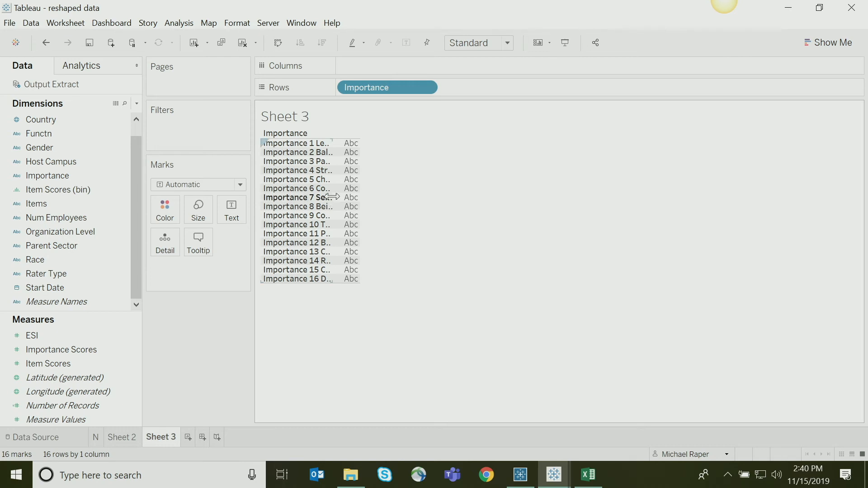
Widen the Importance labels fully and show Importance Scores for each row as a Percent of Total table calculation.
{"action": "left_click_drag", "start_coordinate": [471, 206], "coordinate": [475, 206]}
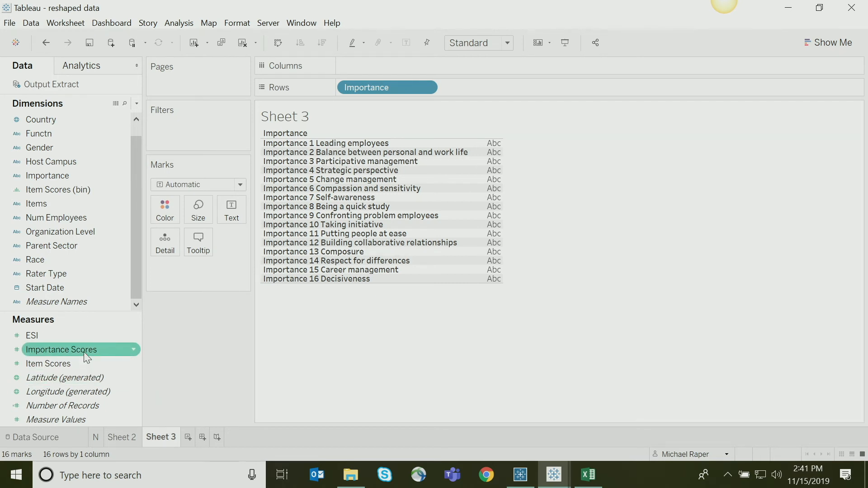
{"action": "left_click_drag", "start_coordinate": [63, 350], "coordinate": [499, 235]}
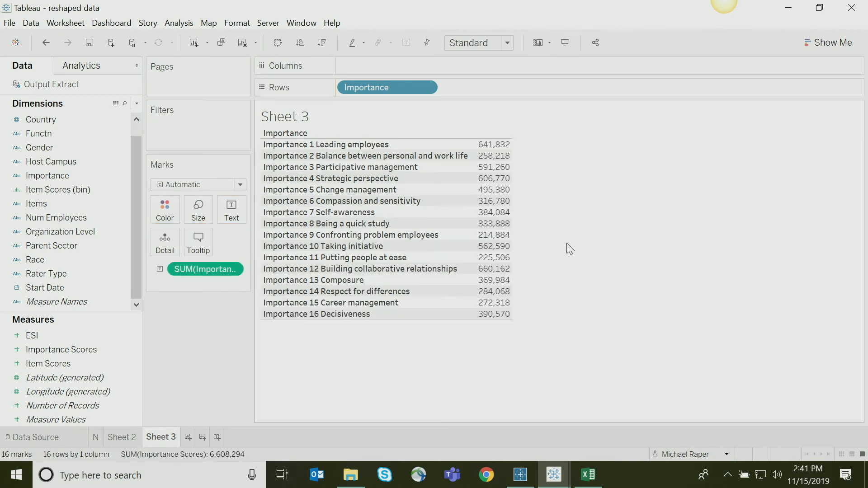
{"action": "left_click", "coordinate": [232, 270]}
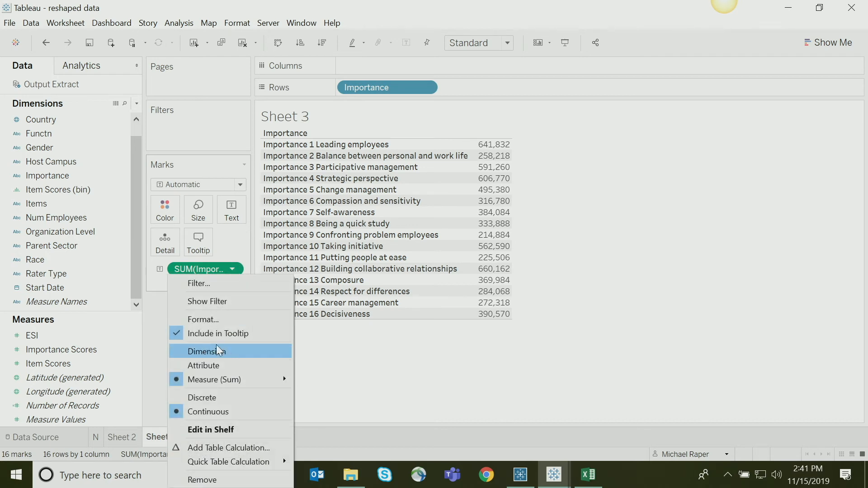
{"action": "left_click", "coordinate": [233, 451]}
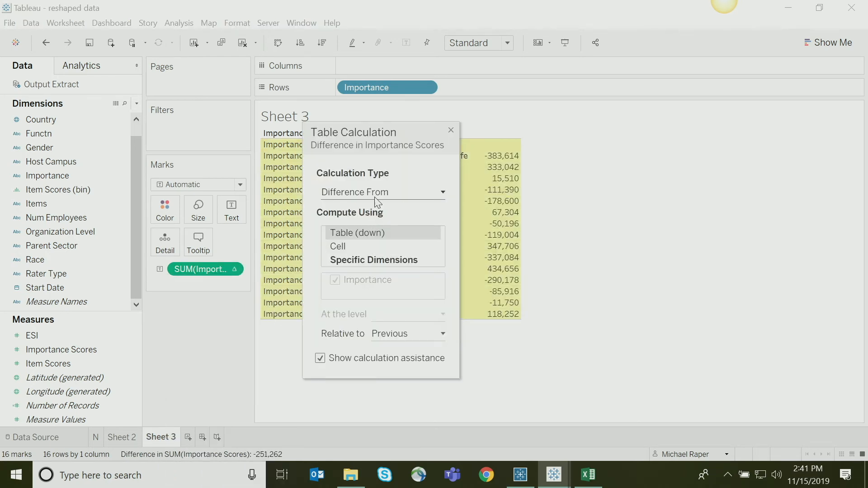
{"action": "left_click", "coordinate": [377, 198]}
{"action": "left_click", "coordinate": [361, 240]}
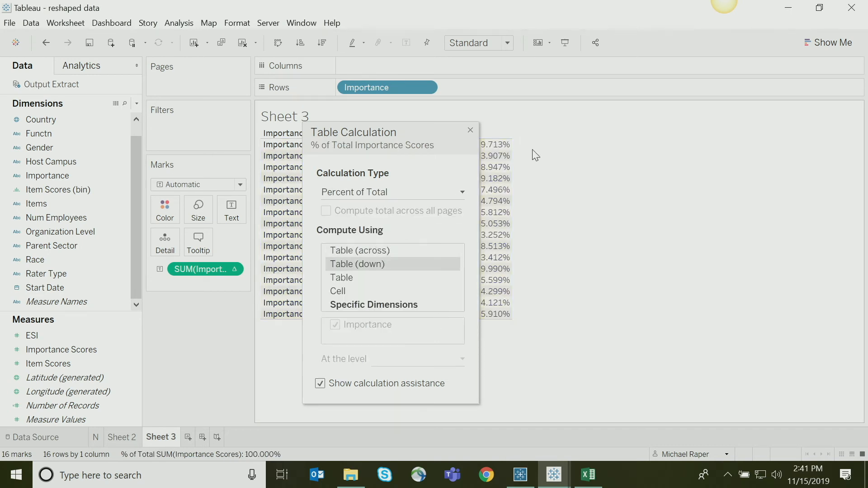
{"action": "left_click", "coordinate": [470, 130]}
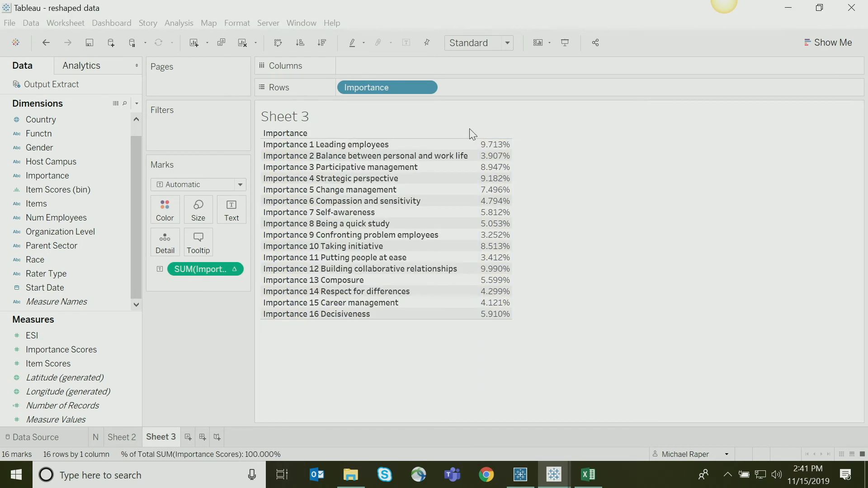
Sort the Importance rows in descending order of their percent of total and break the table down by Rater Type in columns.
{"action": "left_click", "coordinate": [324, 44]}
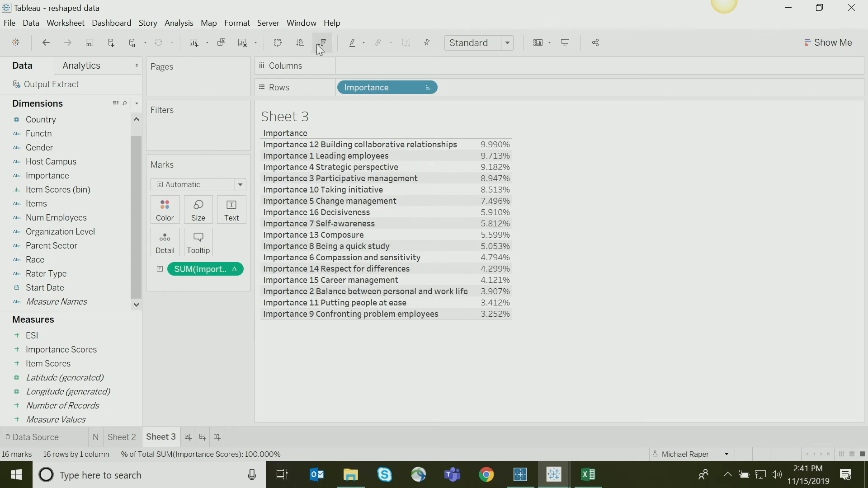
{"action": "left_click", "coordinate": [300, 44]}
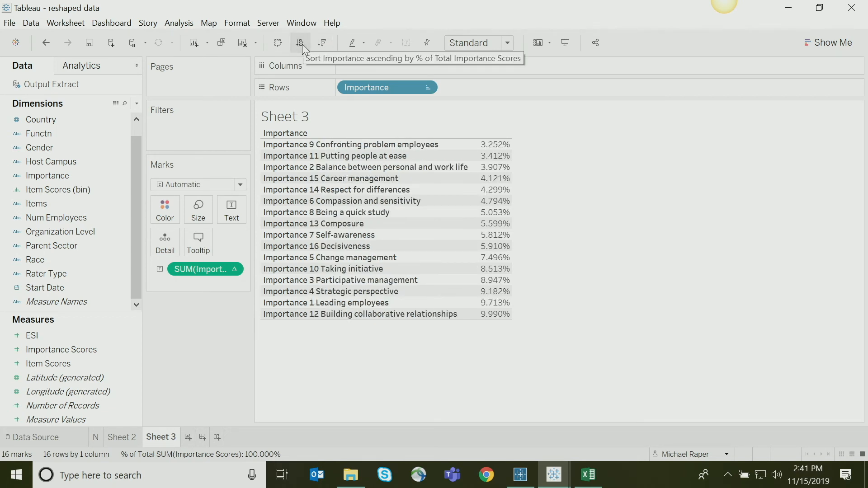
{"action": "left_click", "coordinate": [323, 44]}
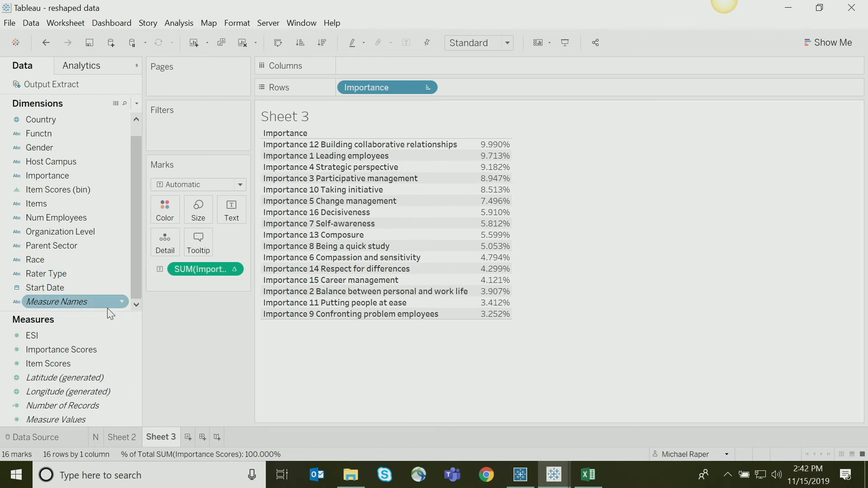
{"action": "left_click_drag", "start_coordinate": [68, 284], "coordinate": [438, 71]}
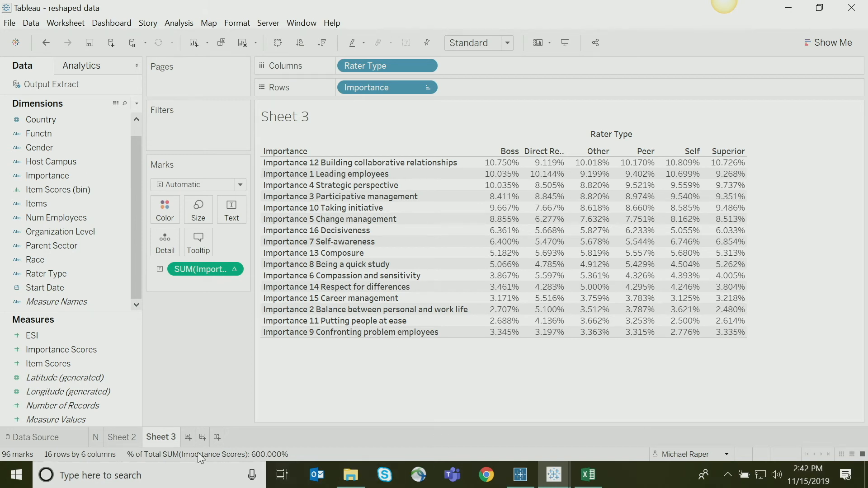
Create a new worksheet with Items as rows and Item Scores as the table values, aggregated as Average.
{"action": "left_click", "coordinate": [188, 437]}
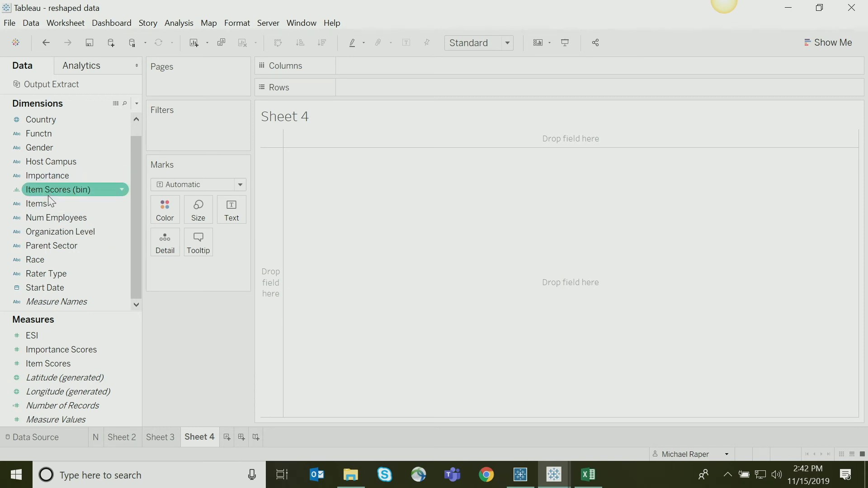
{"action": "left_click_drag", "start_coordinate": [50, 210], "coordinate": [337, 231]}
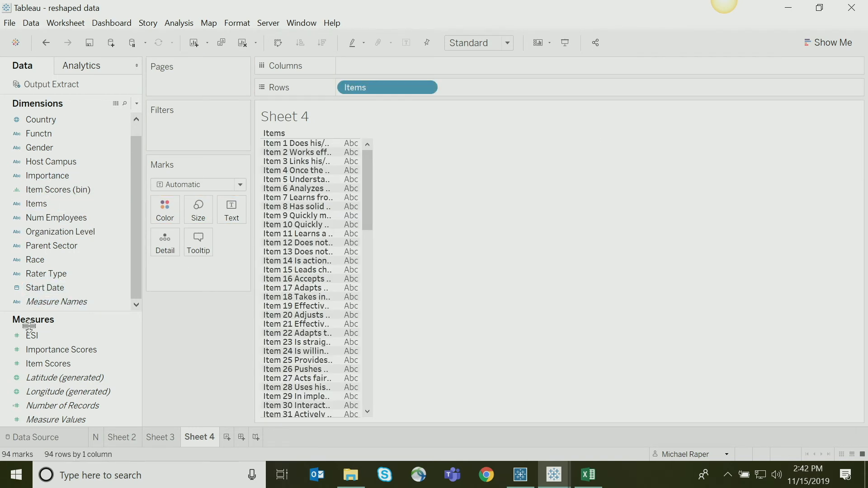
{"action": "left_click_drag", "start_coordinate": [50, 363], "coordinate": [360, 282]}
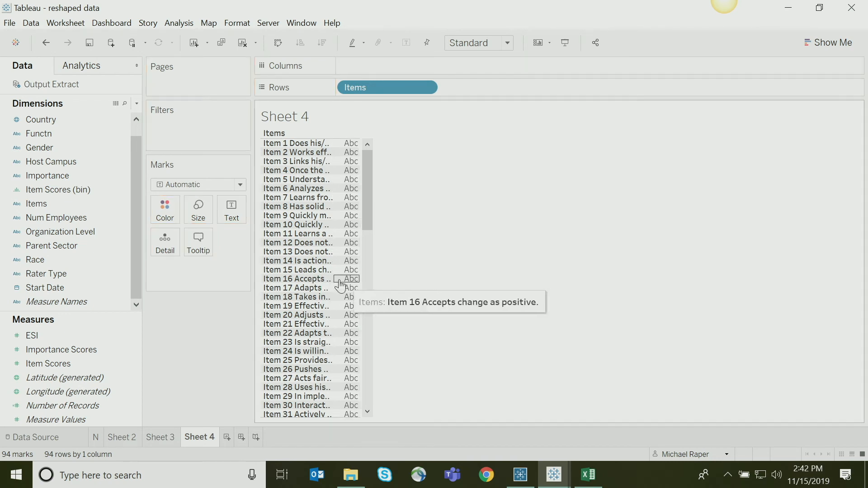
{"action": "left_click_drag", "start_coordinate": [128, 363], "coordinate": [355, 281]}
{"action": "left_click", "coordinate": [231, 269]}
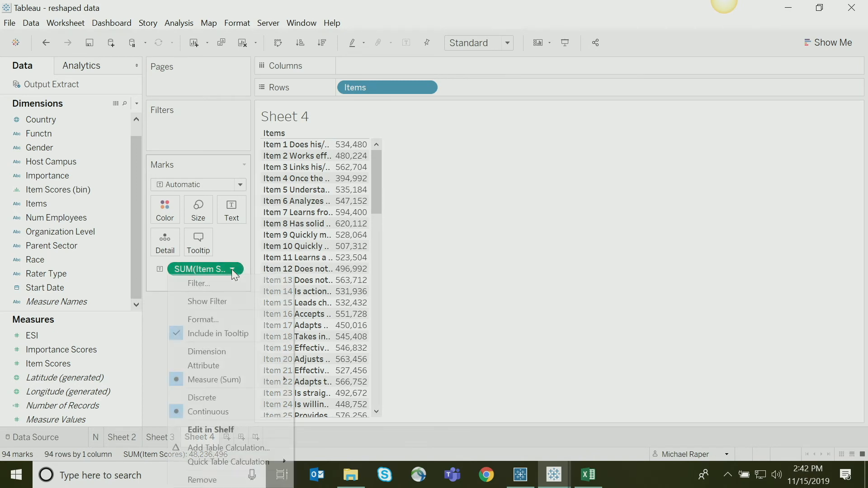
{"action": "mouse_move", "coordinate": [271, 380]}
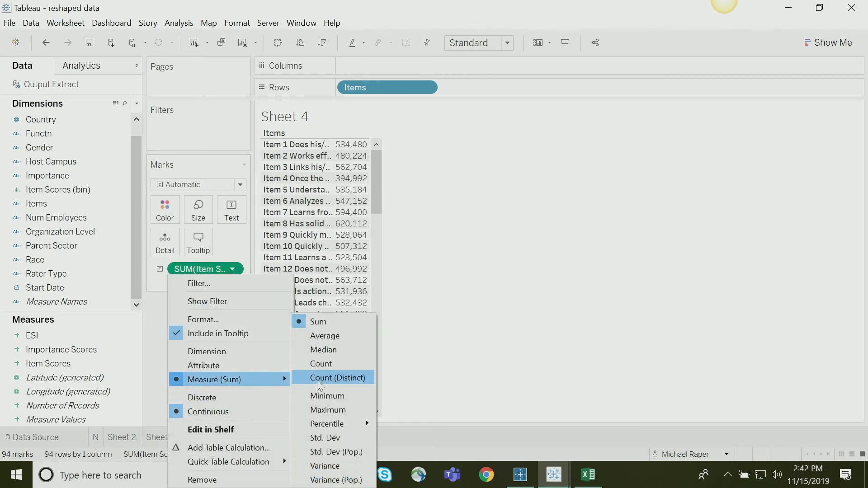
{"action": "left_click", "coordinate": [319, 335]}
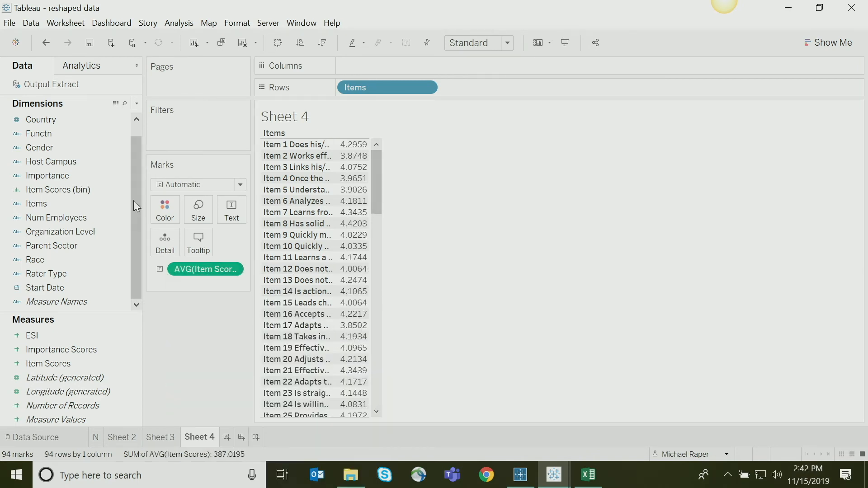
Split the average item scores by Rater Type in columns and widen the Items labels to show more of the wording.
{"action": "left_click_drag", "start_coordinate": [47, 277], "coordinate": [395, 69]}
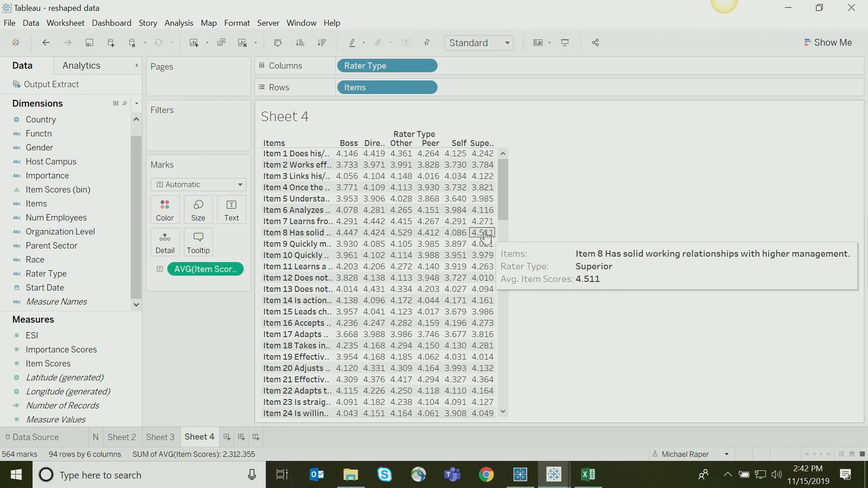
{"action": "mouse_move", "coordinate": [336, 253]}
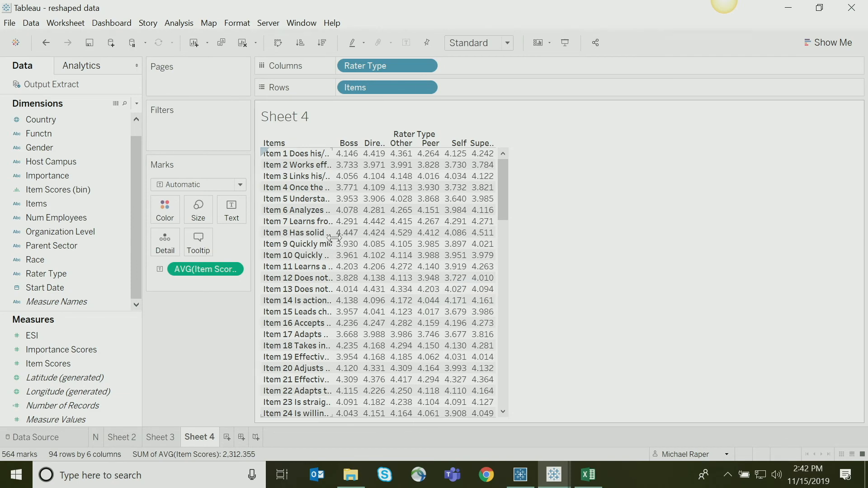
{"action": "mouse_move", "coordinate": [337, 235]}
{"action": "left_click_drag", "start_coordinate": [365, 233], "coordinate": [521, 232]}
Convert the table to a highlight table and swap its axes so Items are rows and Rater Type is columns.
{"action": "left_click", "coordinate": [819, 42]}
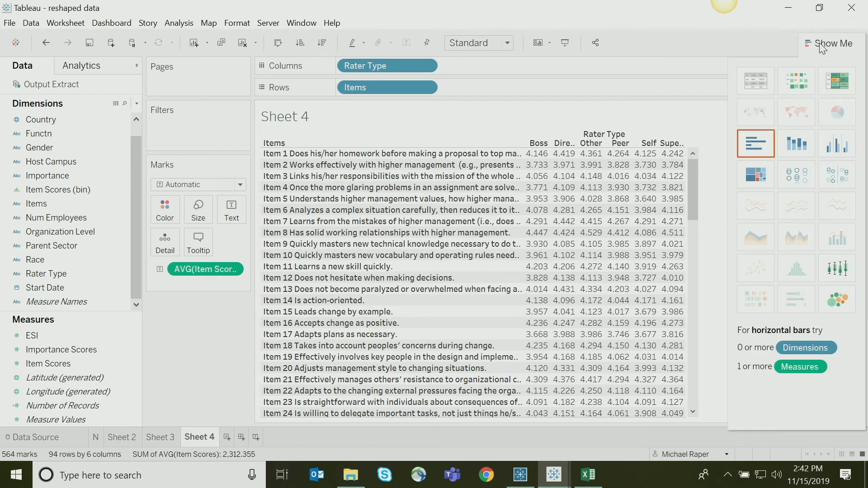
{"action": "left_click", "coordinate": [835, 83]}
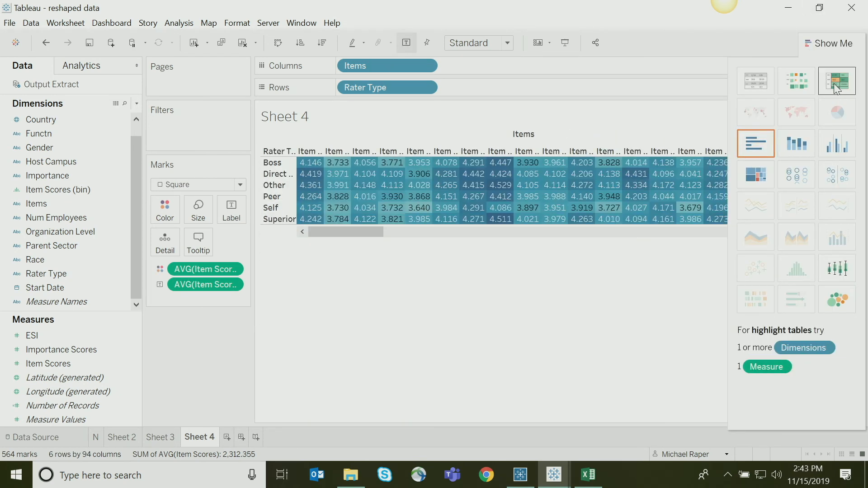
{"action": "left_click", "coordinate": [279, 42]}
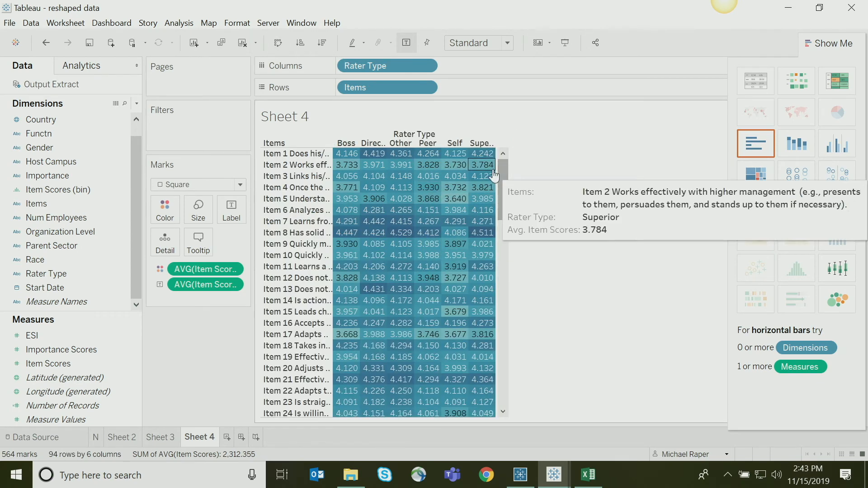
Add both column and row grand totals to the highlight table.
{"action": "left_click", "coordinate": [179, 23]}
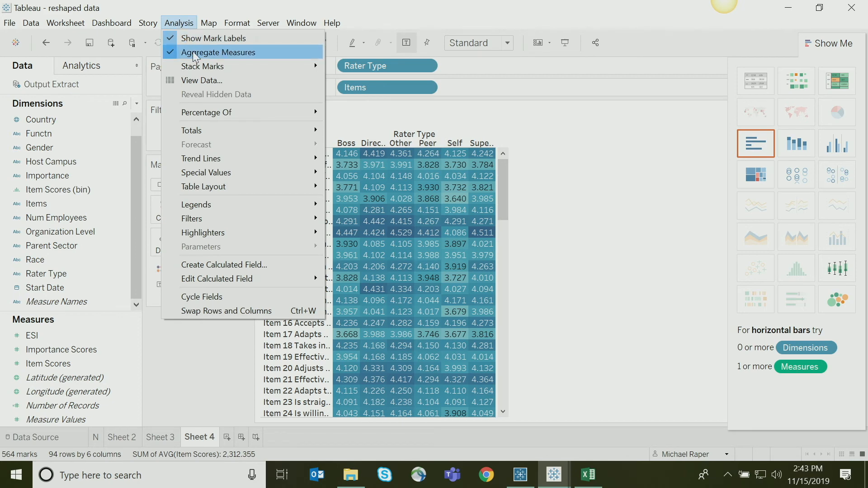
{"action": "mouse_move", "coordinate": [199, 131]}
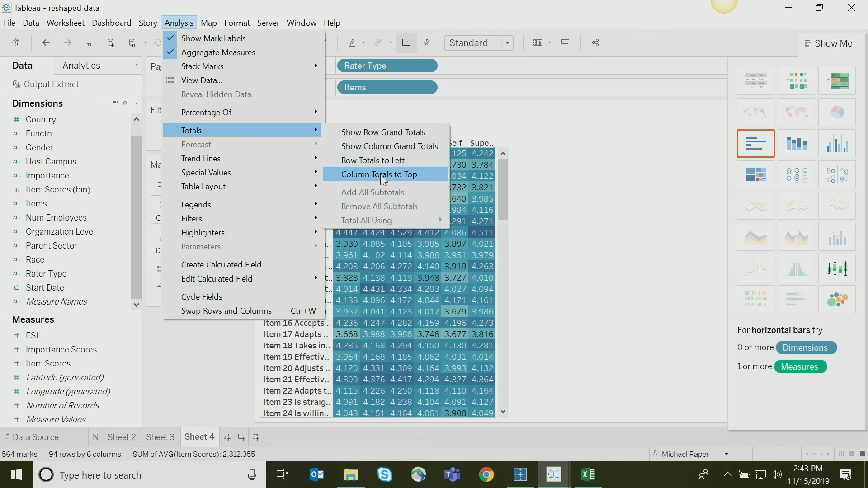
{"action": "left_click", "coordinate": [364, 146]}
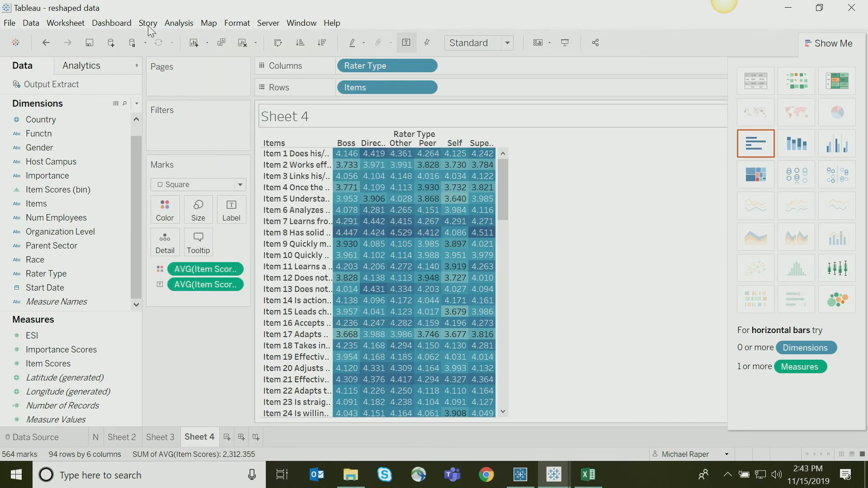
{"action": "left_click", "coordinate": [190, 25]}
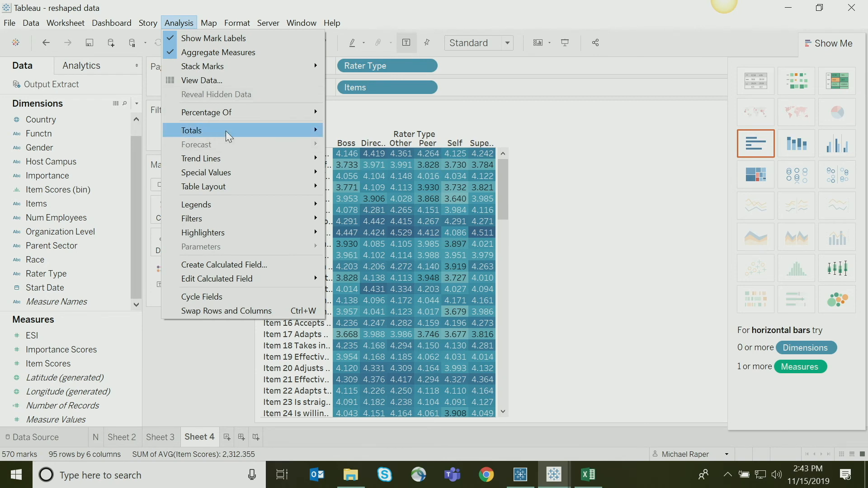
{"action": "mouse_move", "coordinate": [228, 132]}
{"action": "left_click", "coordinate": [357, 132]}
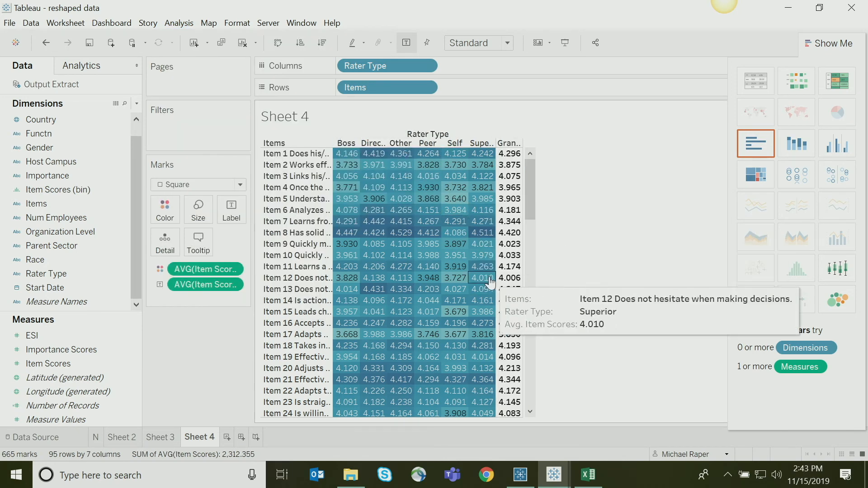
Sort the items in ascending order by their Grand Total column and clear the column selection.
{"action": "left_click", "coordinate": [512, 142]}
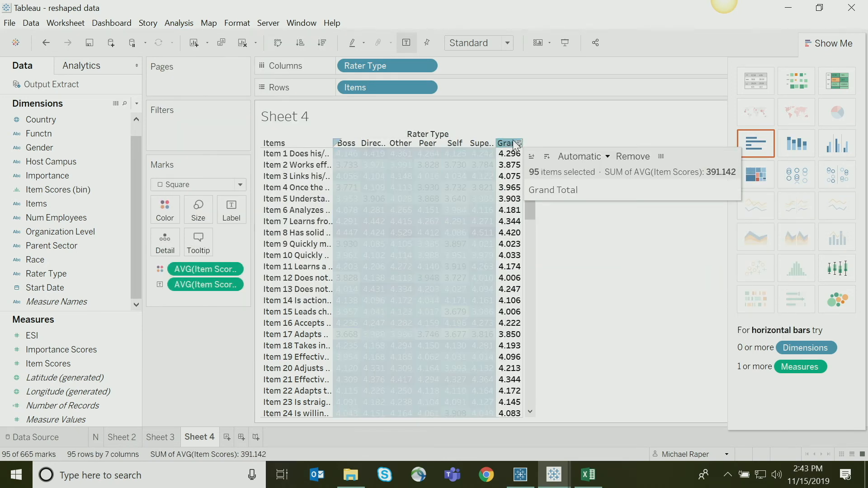
{"action": "left_click", "coordinate": [519, 144]}
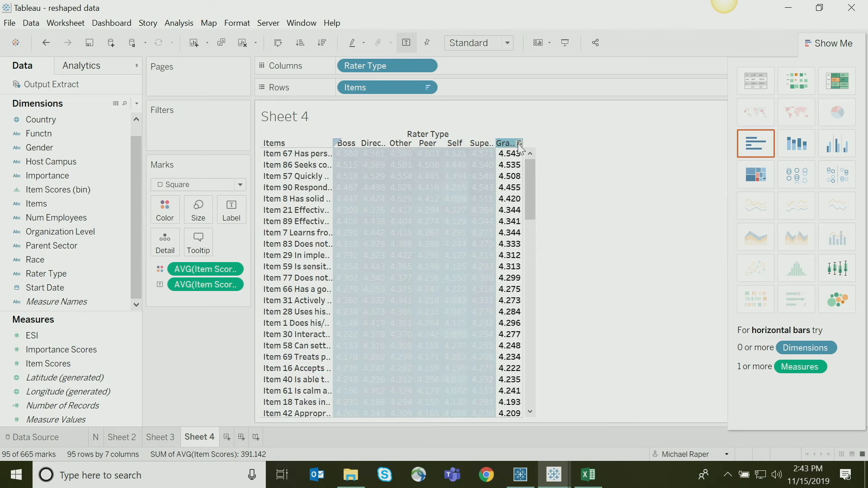
{"action": "left_click", "coordinate": [519, 143]}
{"action": "left_click", "coordinate": [536, 136]}
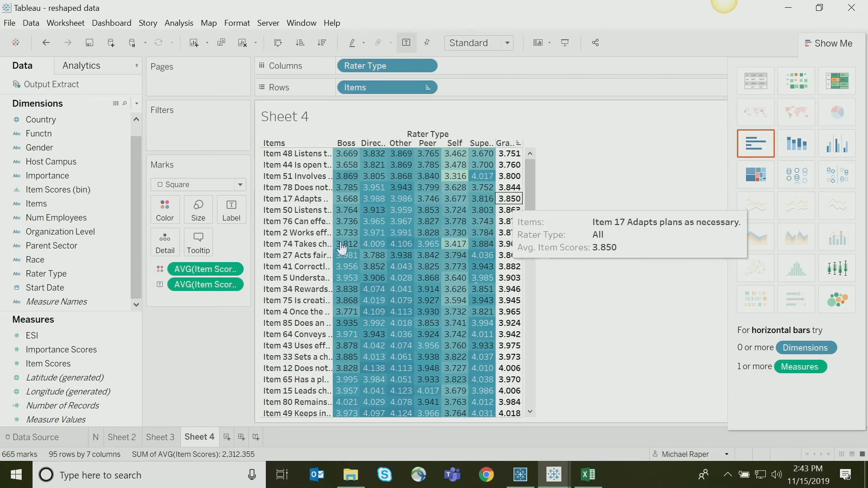
Set the Avg. Item Scores color palette to Orange-Blue Diverging and look over the recolored table.
{"action": "left_click", "coordinate": [165, 209]}
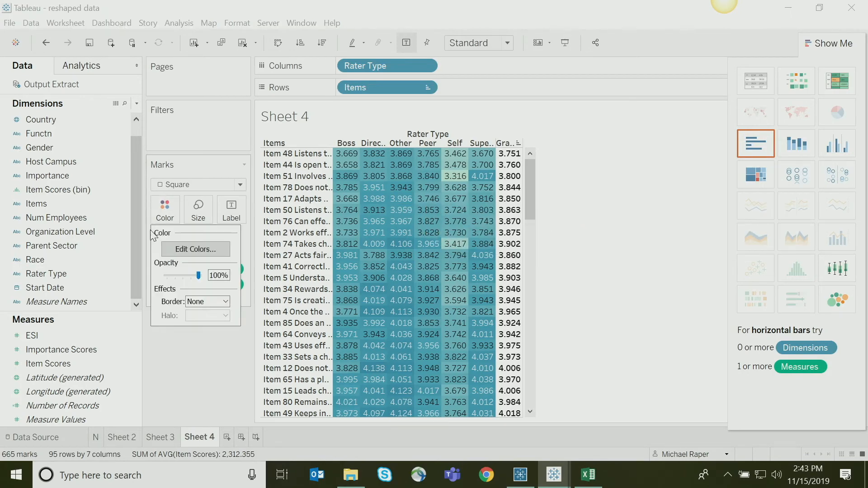
{"action": "left_click", "coordinate": [167, 248]}
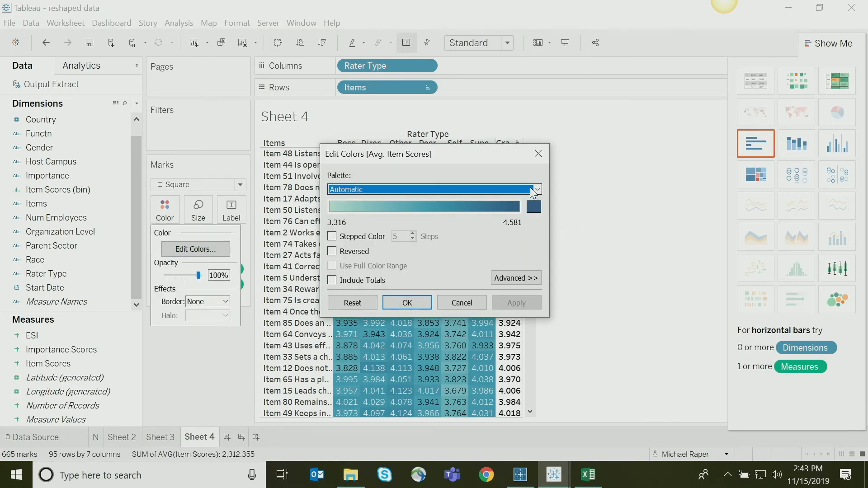
{"action": "left_click", "coordinate": [538, 190]}
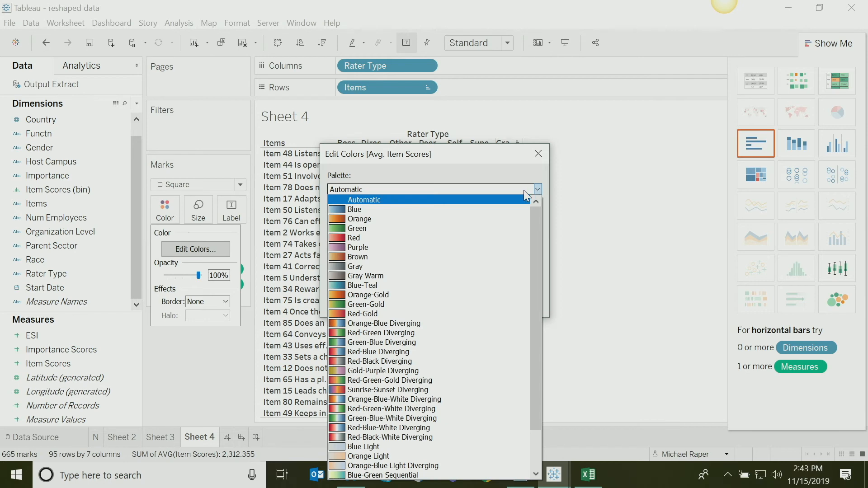
{"action": "left_click", "coordinate": [400, 324]}
{"action": "left_click", "coordinate": [513, 303]}
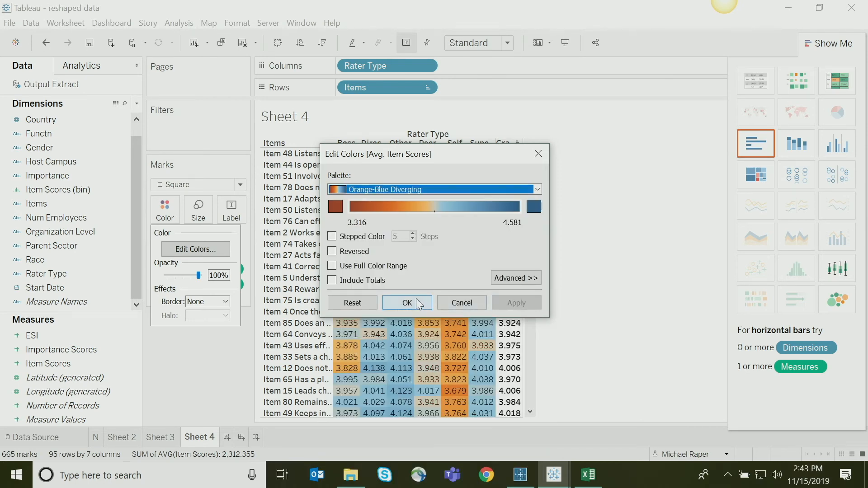
{"action": "left_click", "coordinate": [416, 298]}
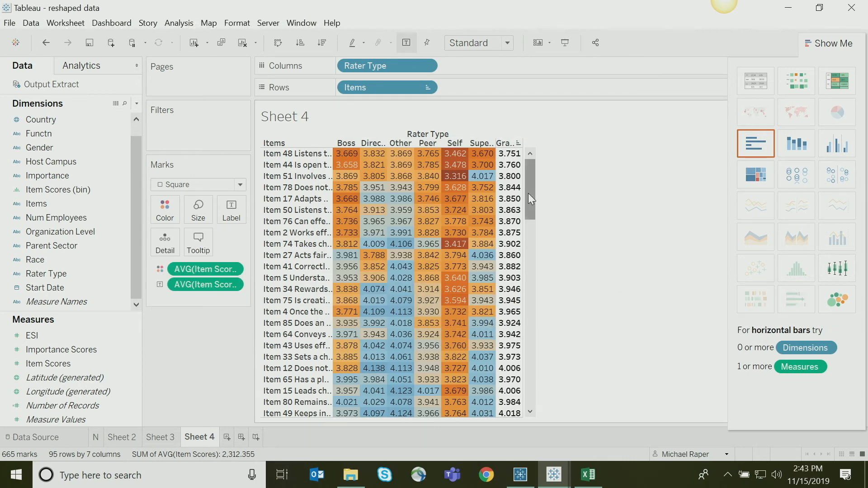
{"action": "left_click_drag", "start_coordinate": [529, 194], "coordinate": [527, 174]}
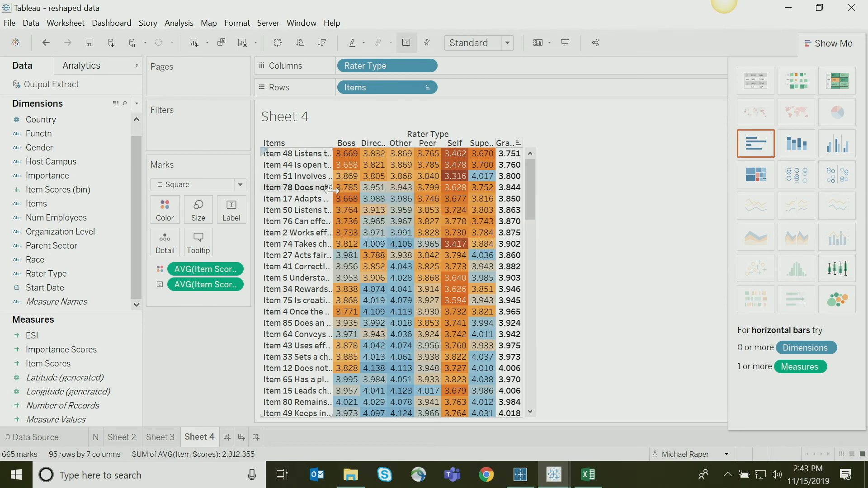
Widen the Items column of the highlight table so that more of each item's text fits.
{"action": "left_click_drag", "start_coordinate": [332, 189], "coordinate": [478, 197]}
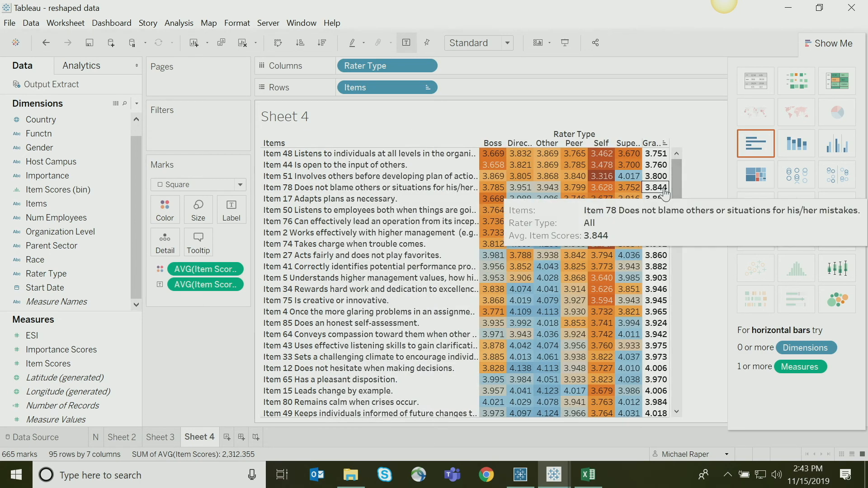
{"action": "scroll", "coordinate": [679, 186], "scroll_direction": "down", "scroll_amount": 3}
{"action": "scroll", "coordinate": [690, 189], "scroll_direction": "up", "scroll_amount": 3}
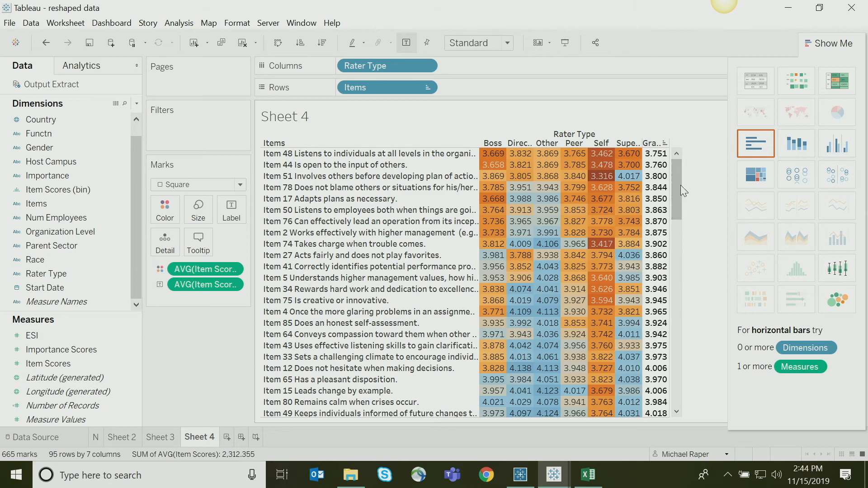
Sort the rater type columns in descending order by the Grand Total row.
{"action": "scroll", "coordinate": [479, 407], "scroll_direction": "down", "scroll_amount": 15}
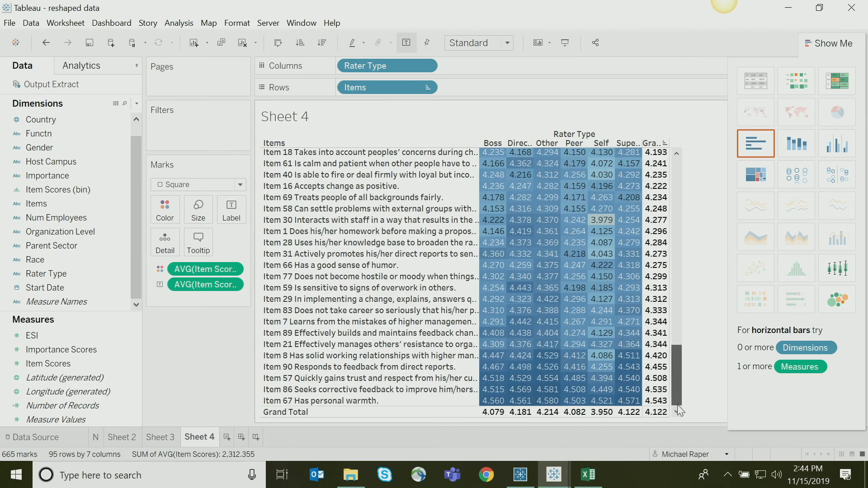
{"action": "left_click", "coordinate": [476, 412]}
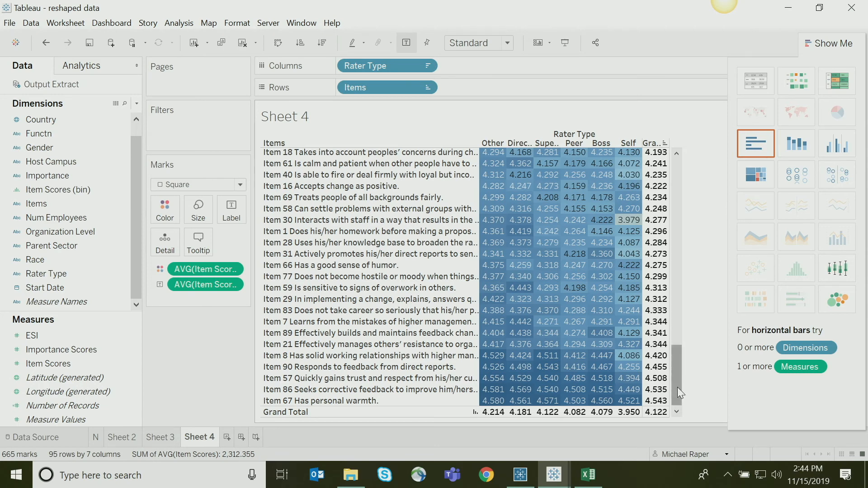
{"action": "left_click_drag", "start_coordinate": [677, 387], "coordinate": [683, 192]}
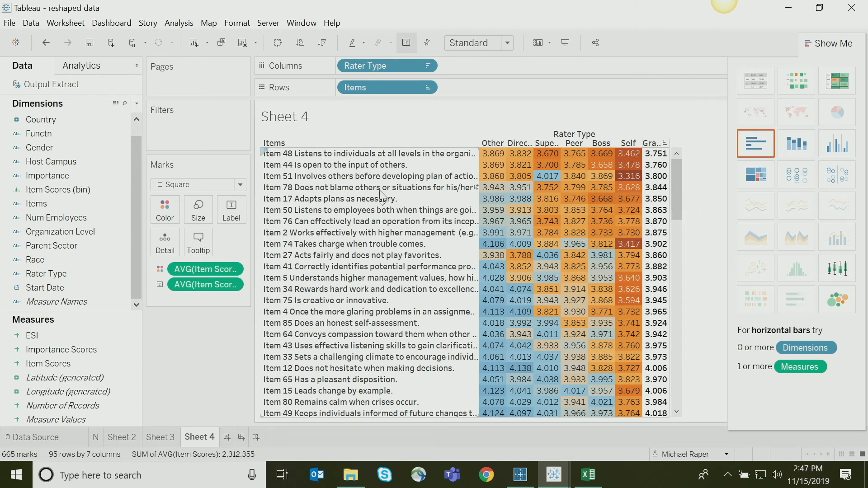
View the importance table on Sheet 3 and switch to the Benchmarks for Managers workbook.
{"action": "left_click", "coordinate": [161, 437]}
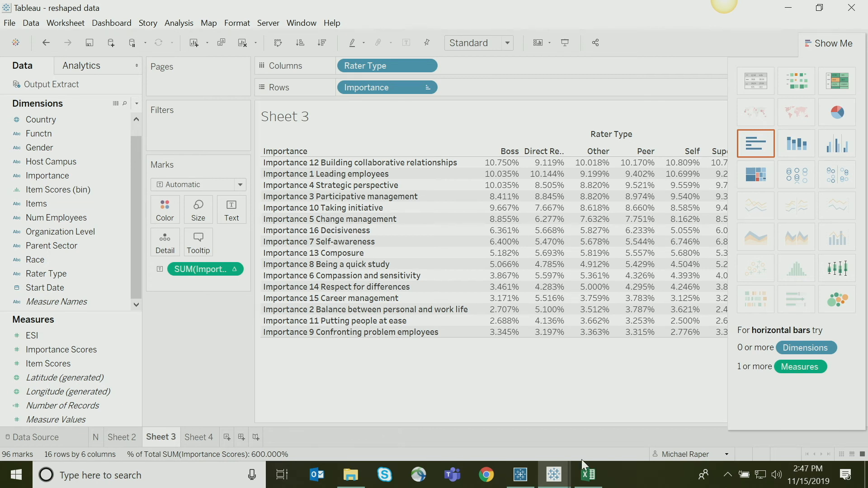
{"action": "left_click", "coordinate": [553, 478]}
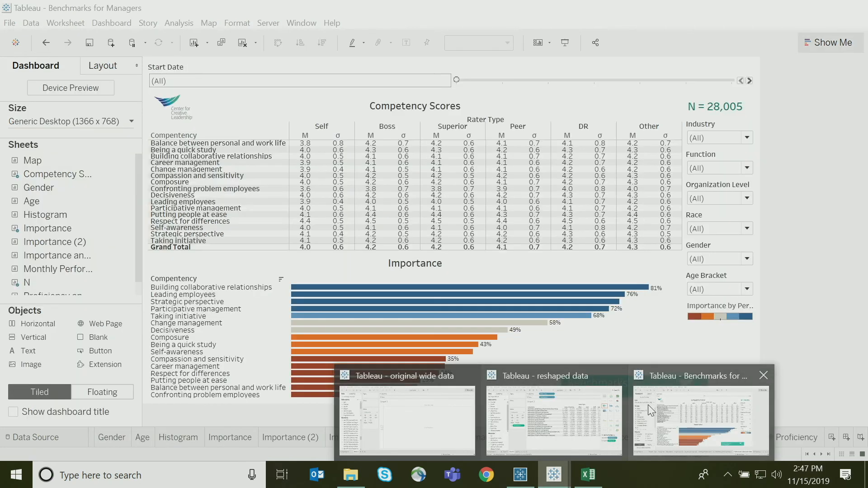
{"action": "left_click", "coordinate": [648, 405]}
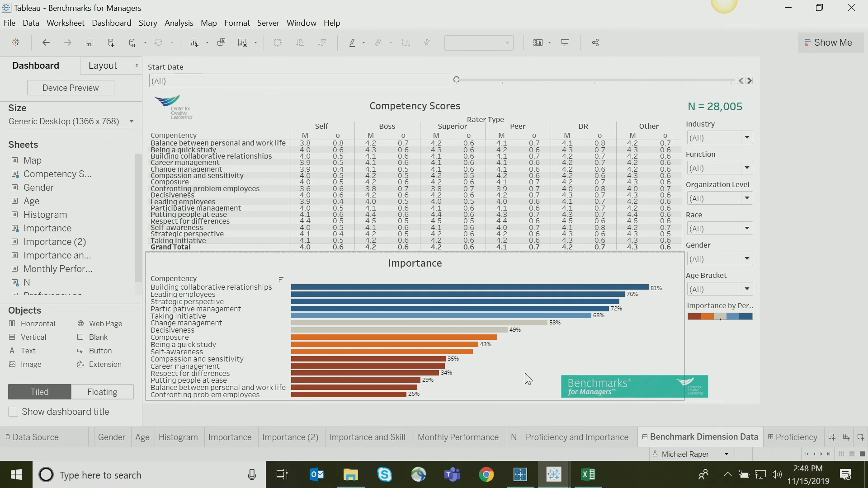
Filter the Benchmark Dimension Data dashboard to industry Computer Software & Services, organization level Top and gender Female.
{"action": "left_click", "coordinate": [747, 138]}
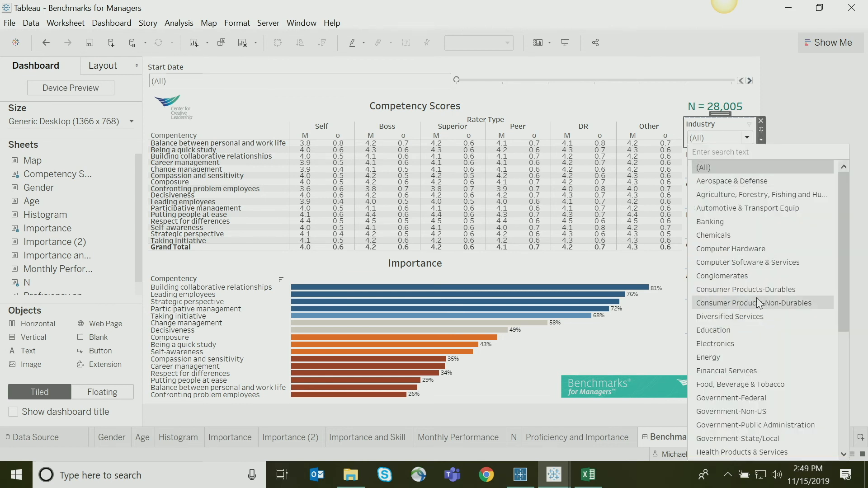
{"action": "left_click", "coordinate": [795, 267]}
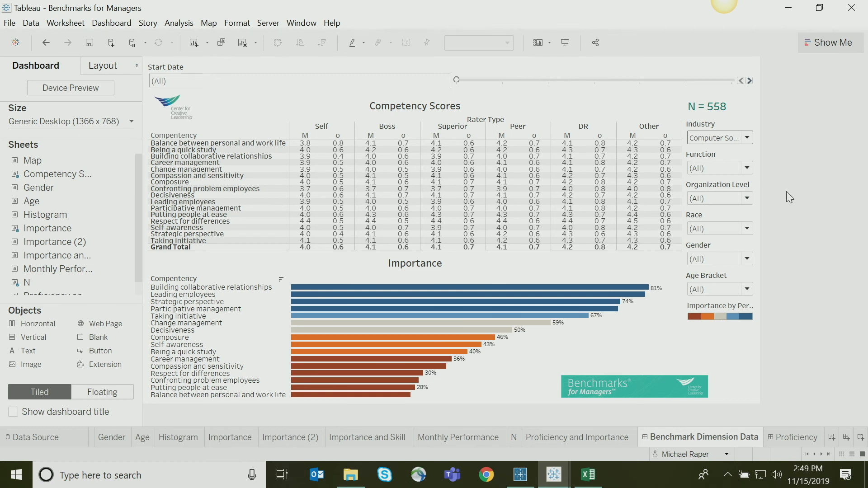
{"action": "left_click", "coordinate": [746, 199]}
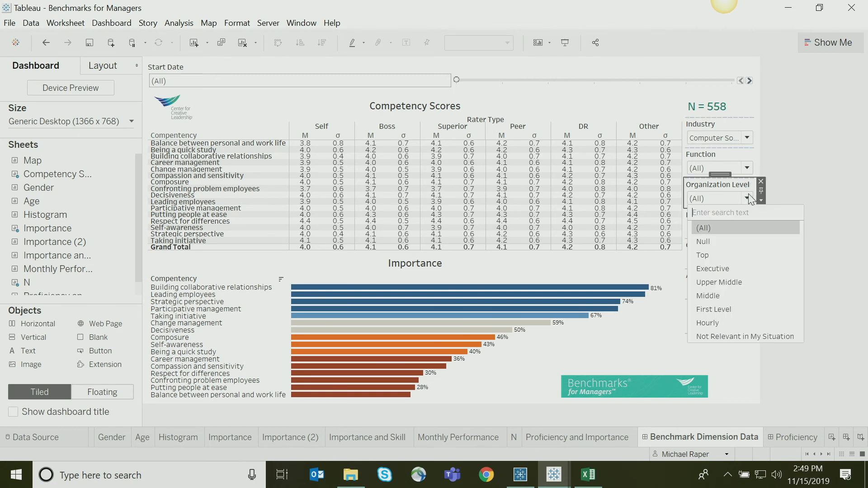
{"action": "left_click", "coordinate": [714, 255]}
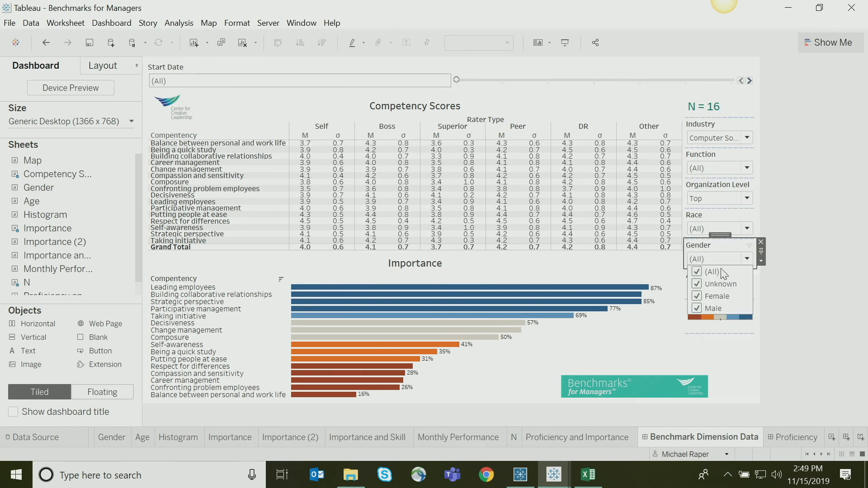
{"action": "left_click", "coordinate": [701, 273]}
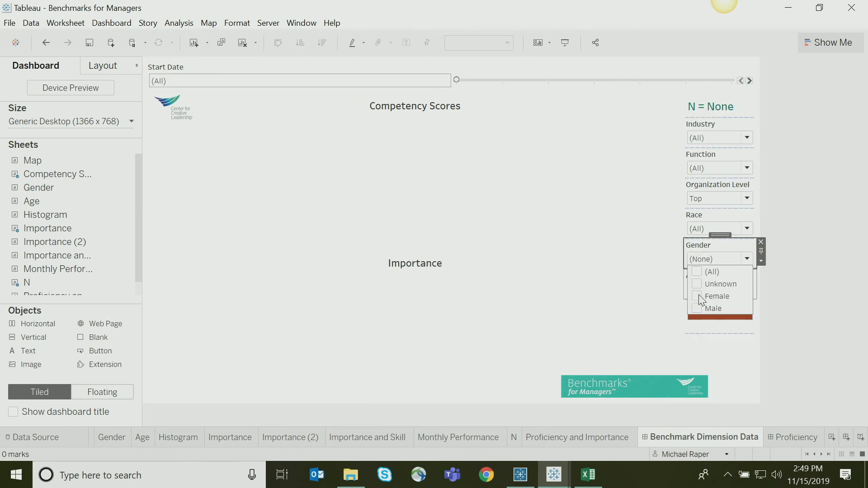
{"action": "left_click", "coordinate": [697, 296]}
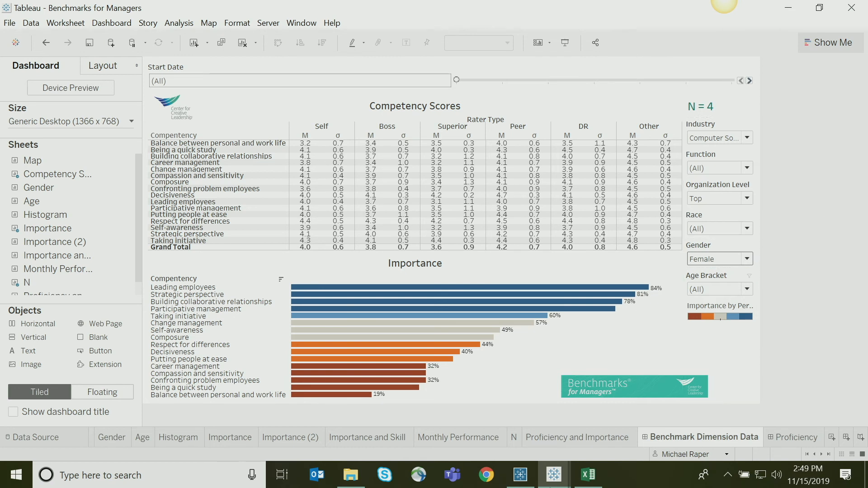
View the Proficiency and Importance sheet, and set the Proficiency dashboard's Industry filter to Government-Non-US.
{"action": "left_click", "coordinate": [597, 438]}
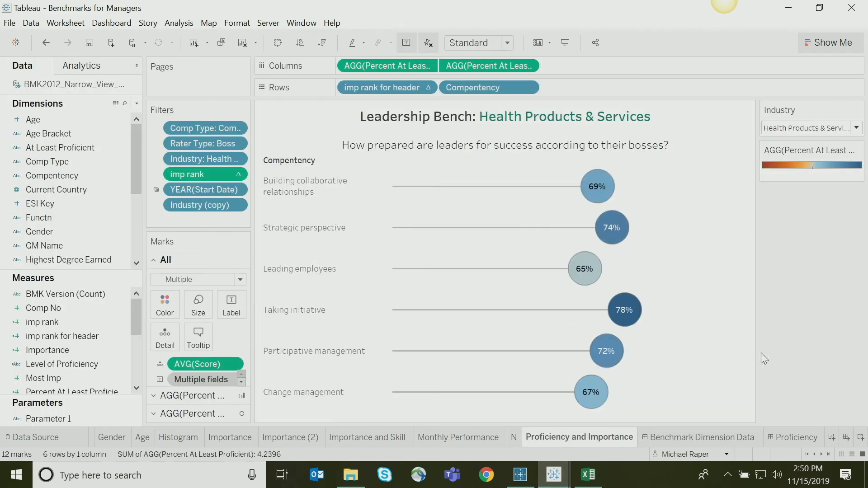
{"action": "left_click", "coordinate": [799, 438]}
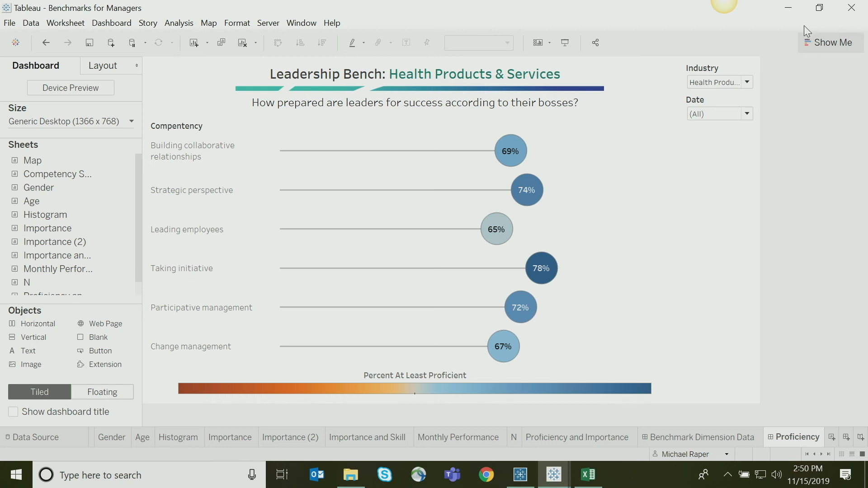
{"action": "left_click", "coordinate": [747, 82]}
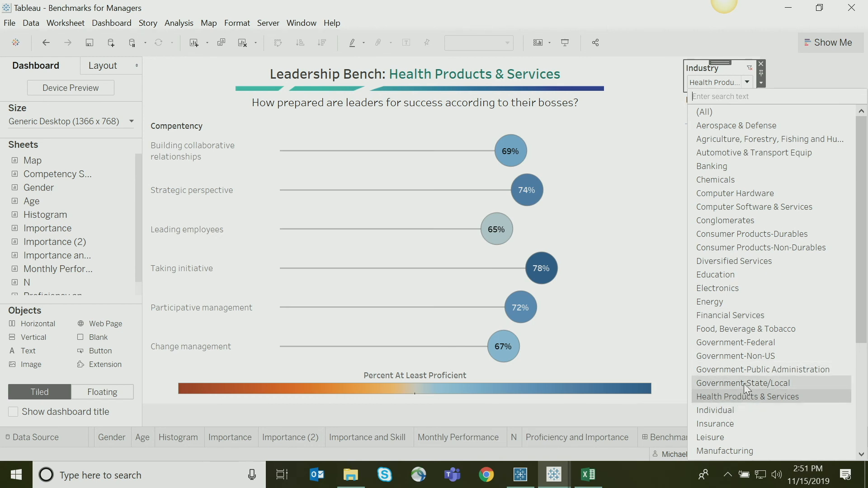
{"action": "left_click", "coordinate": [742, 356]}
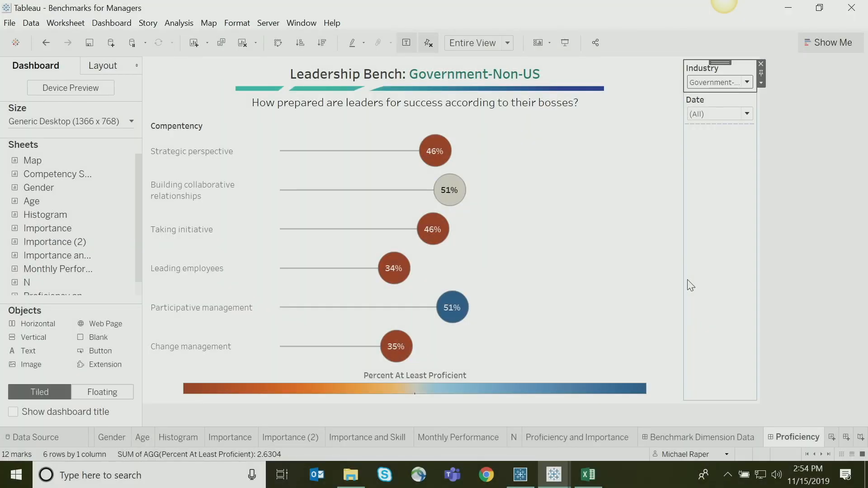
Return to the reshaped data workbook and look through the item score heatmap on Sheet 4 from first to last item.
{"action": "left_click", "coordinate": [553, 474]}
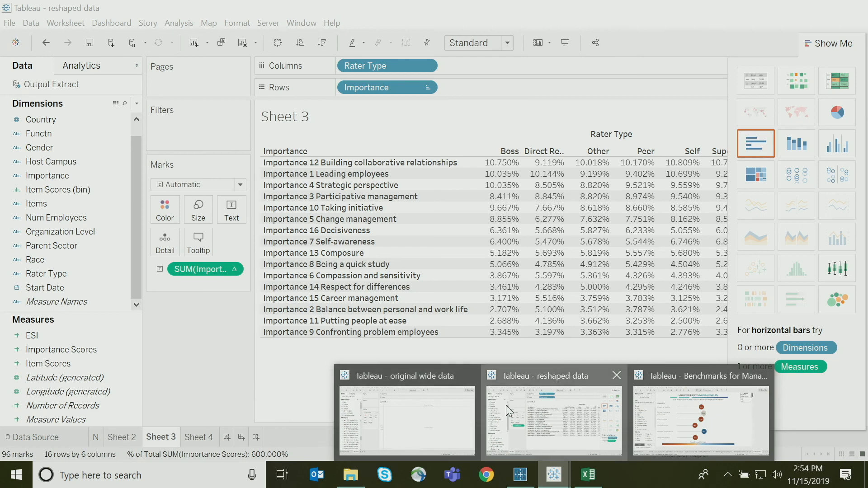
{"action": "left_click", "coordinate": [506, 405]}
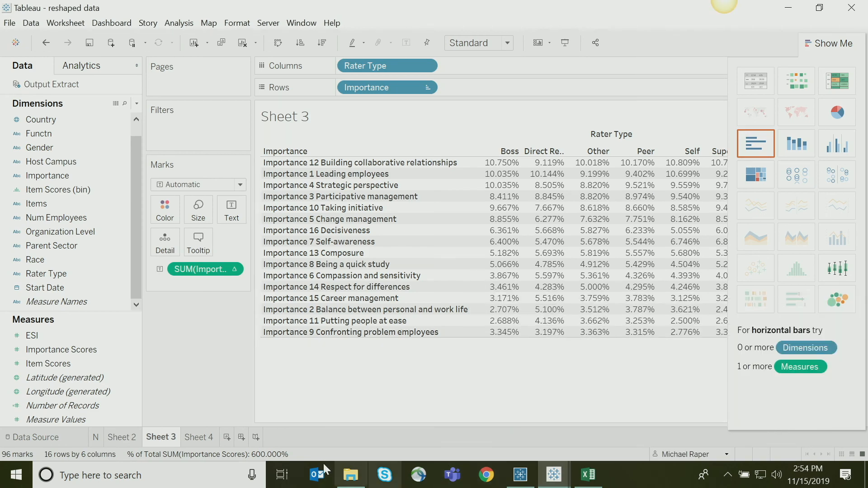
{"action": "left_click", "coordinate": [131, 439]}
{"action": "left_click", "coordinate": [199, 438]}
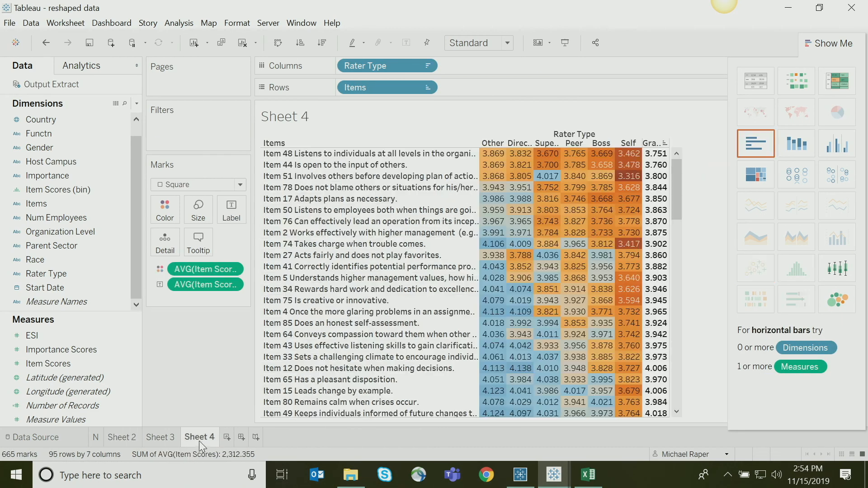
{"action": "scroll", "coordinate": [504, 415], "scroll_direction": "down", "scroll_amount": 10}
{"action": "scroll", "coordinate": [503, 415], "scroll_direction": "down", "scroll_amount": 5}
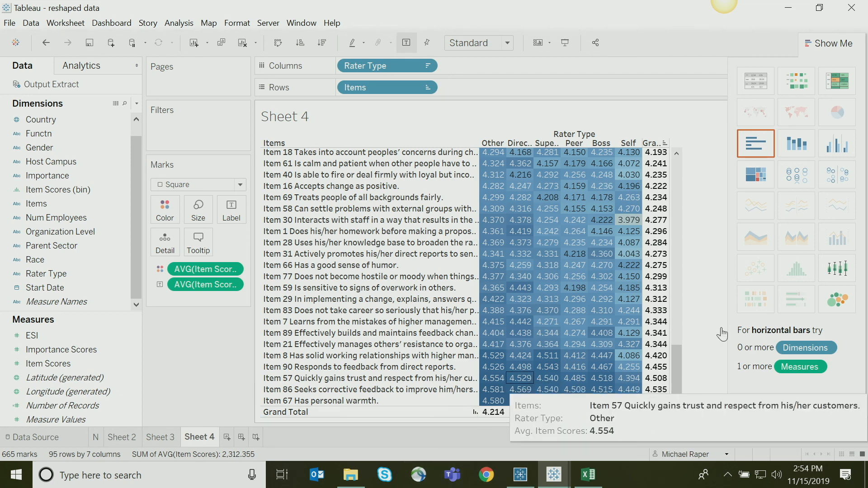
{"action": "left_click_drag", "start_coordinate": [680, 365], "coordinate": [677, 170]}
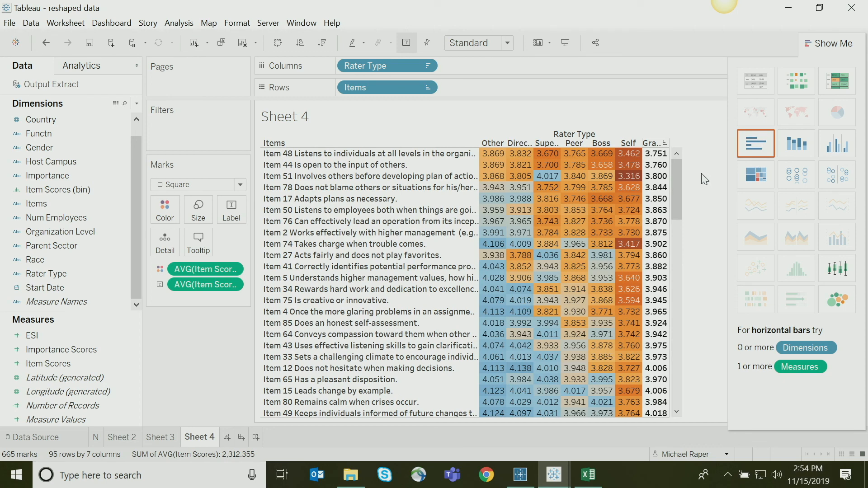